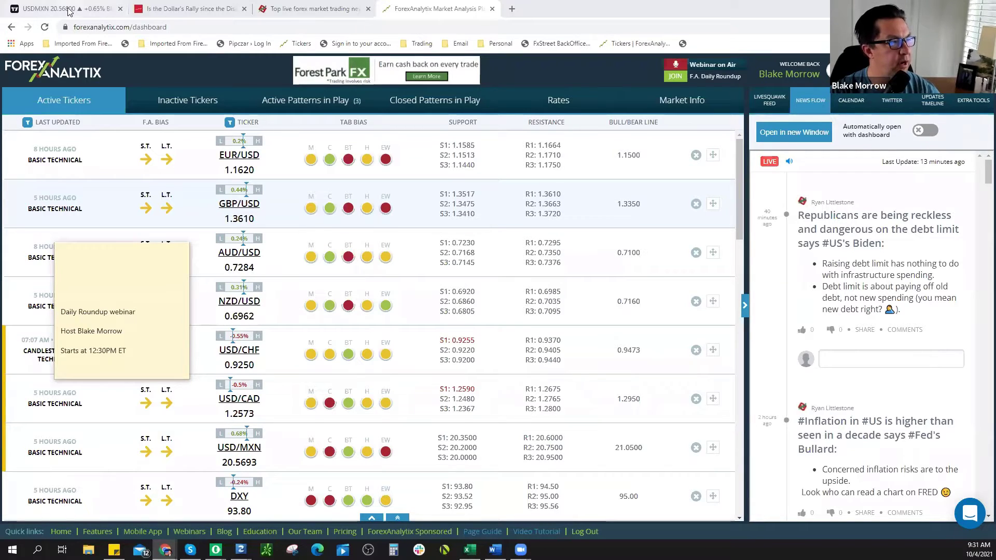
# - Switch from the ForexAnalytix dashboard to the TradingView USD/MXN chart tab with Ctrl+1
pyautogui.hotkey('ctrl', '1')
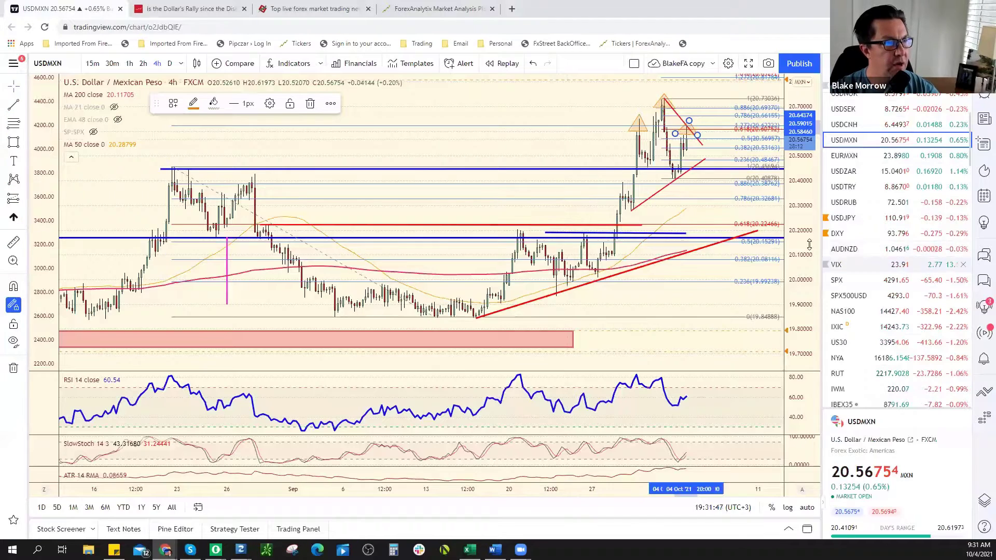
# - Open the SPX500USD 4-hour chart and compress its price scale to fit the drawings
pyautogui.scroll(3, 923, 238)
pyautogui.scroll(-2, 923, 238)
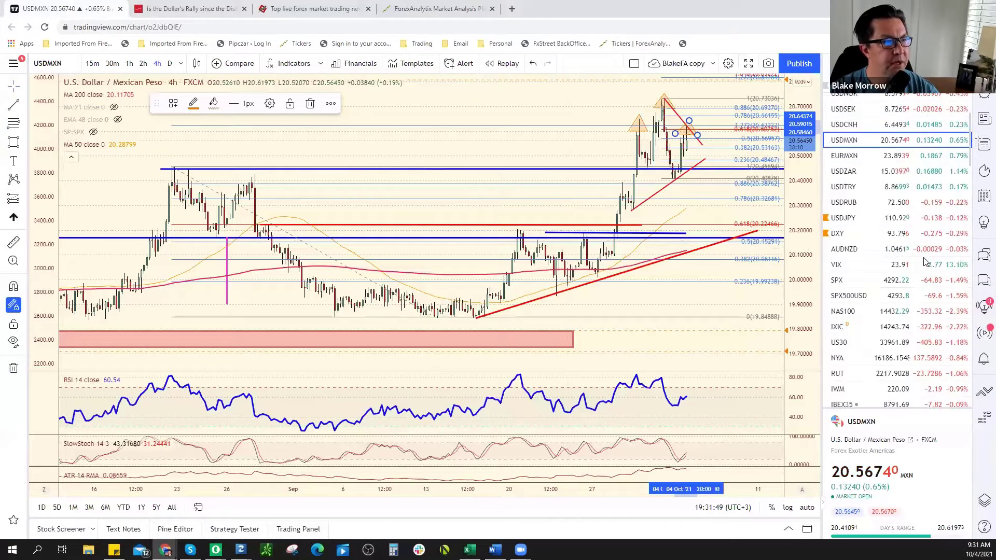
pyautogui.click(861, 299)
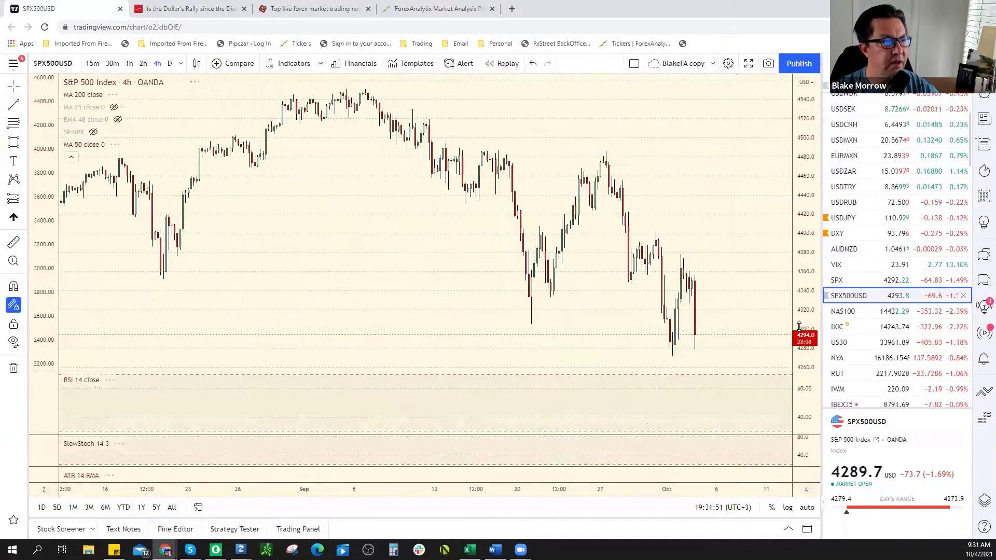
pyautogui.scroll(-1, 738, 316)
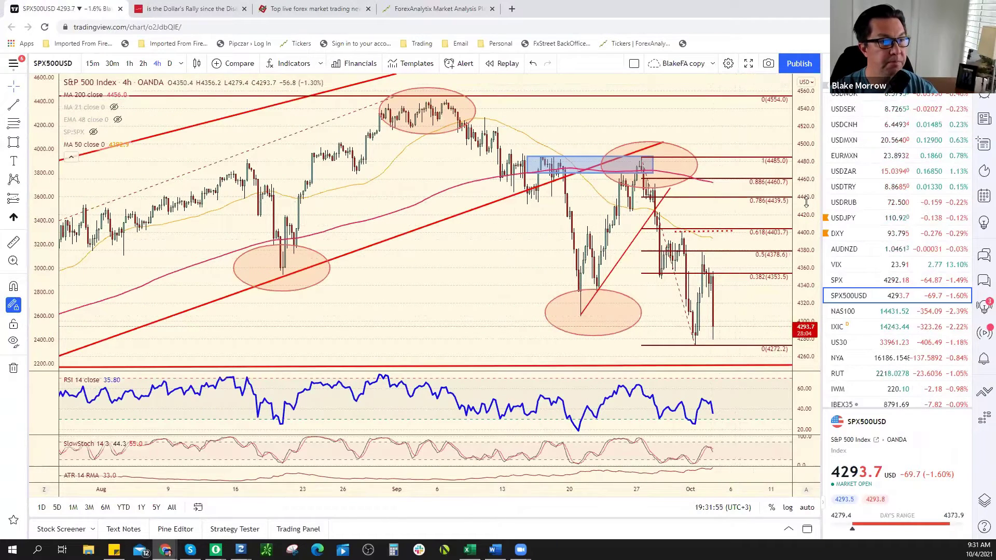
pyautogui.moveTo(805, 202); pyautogui.dragTo(734, 269)
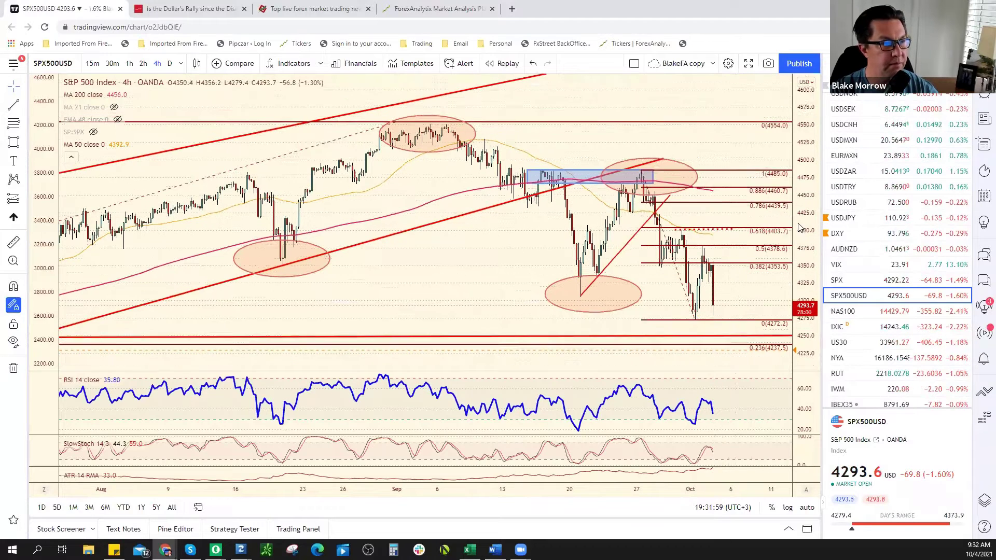
pyautogui.moveTo(735, 228); pyautogui.dragTo(740, 266)
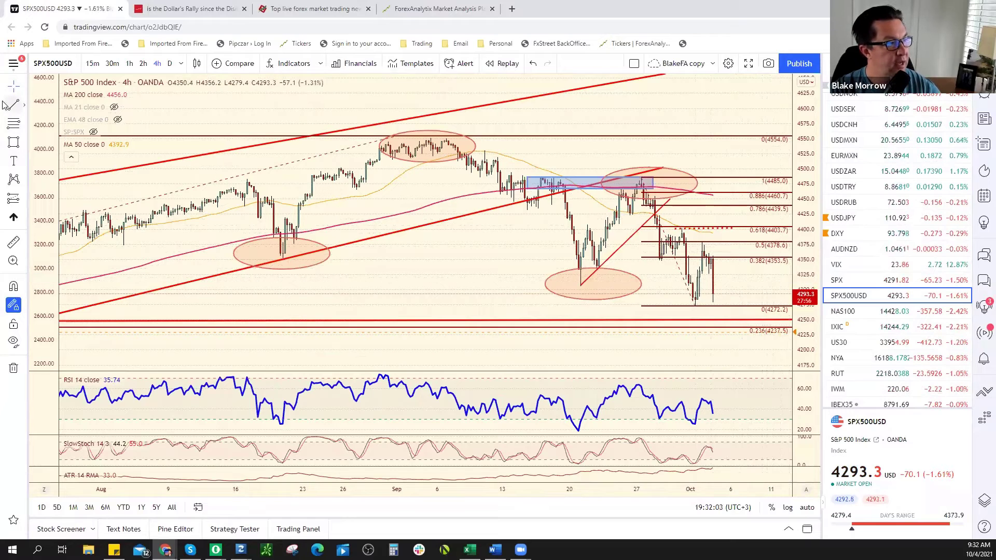
# - Draw a descending trend line from the August low and clone it up to the September high
pyautogui.click(280, 258)
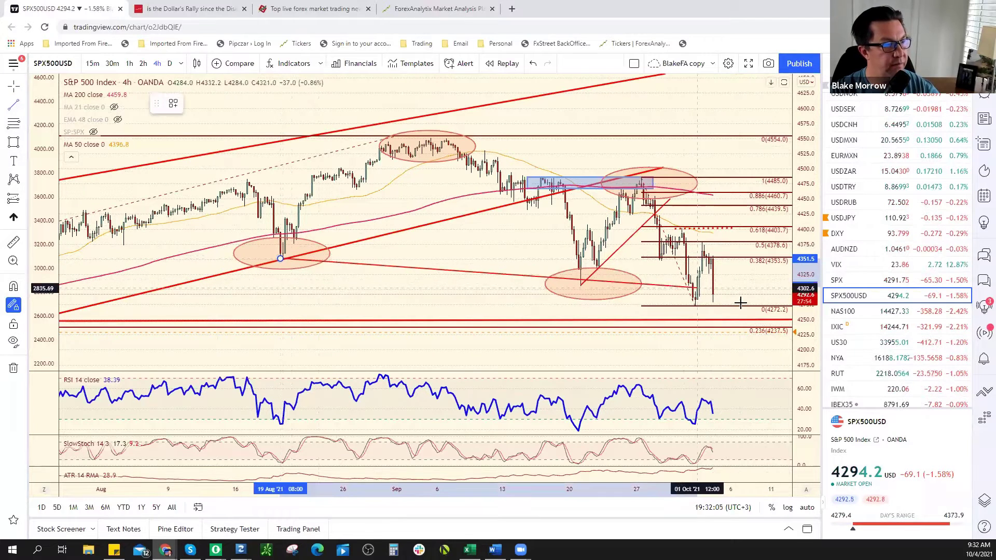
pyautogui.click(782, 305)
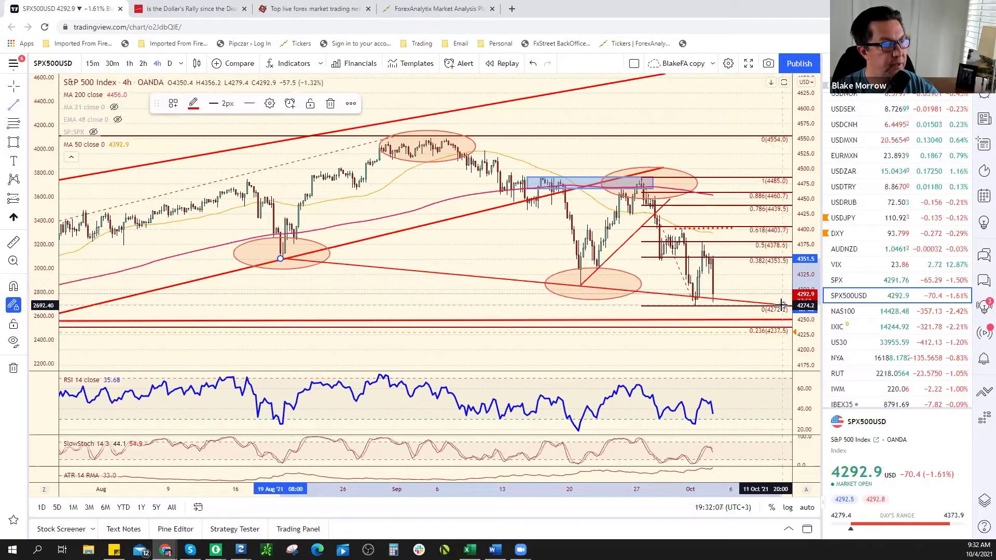
pyautogui.rightClick(409, 271)
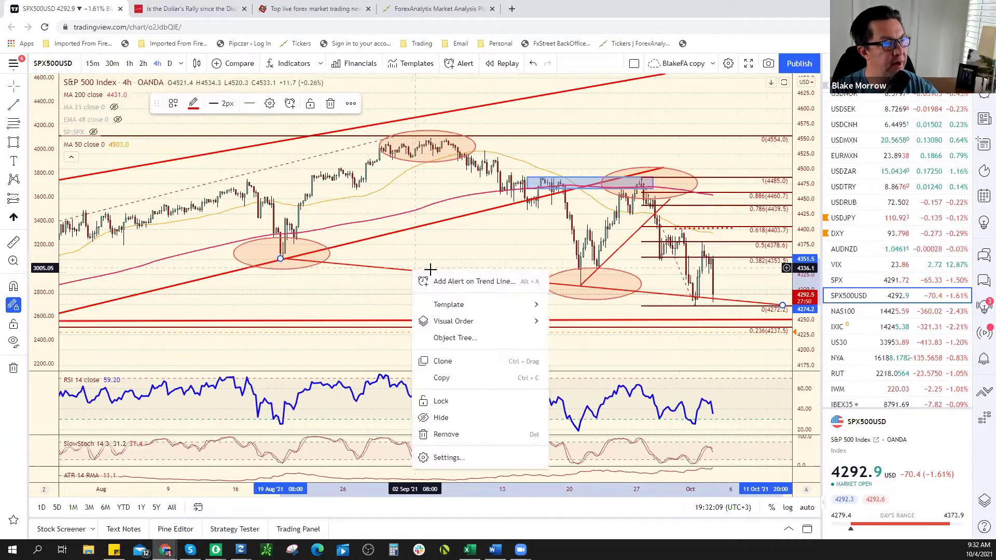
pyautogui.click(443, 361)
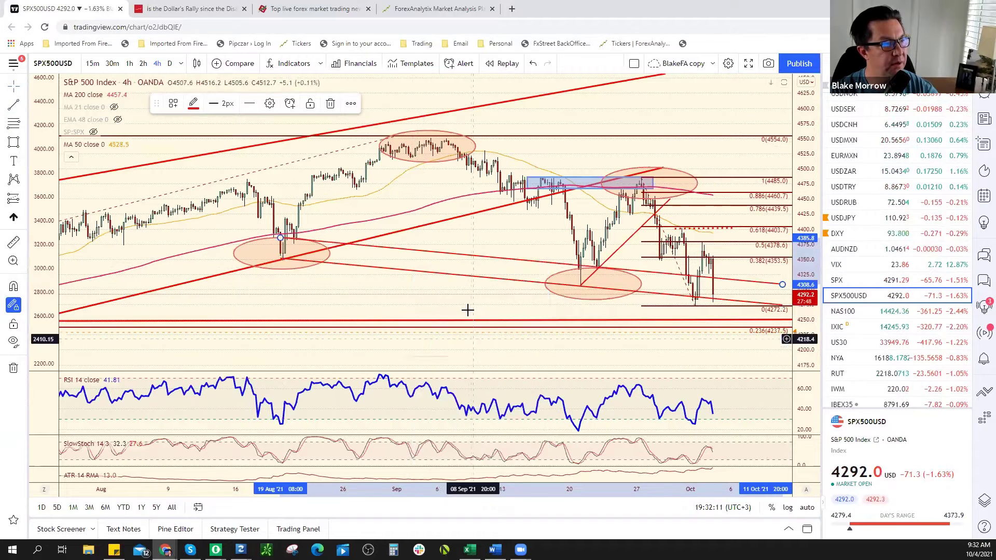
pyautogui.moveTo(461, 259)
pyautogui.mouseDown()
pyautogui.moveTo(480, 218)
pyautogui.moveTo(550, 143)
pyautogui.mouseUp()
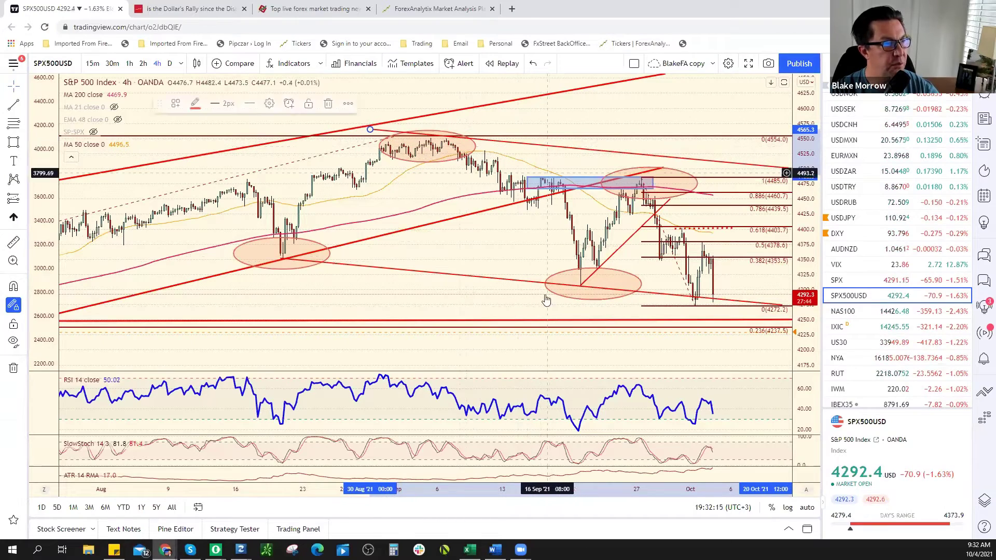
# - Leave empty space to the right of the latest S&P 500 bars
pyautogui.scroll(-5, 527, 266)
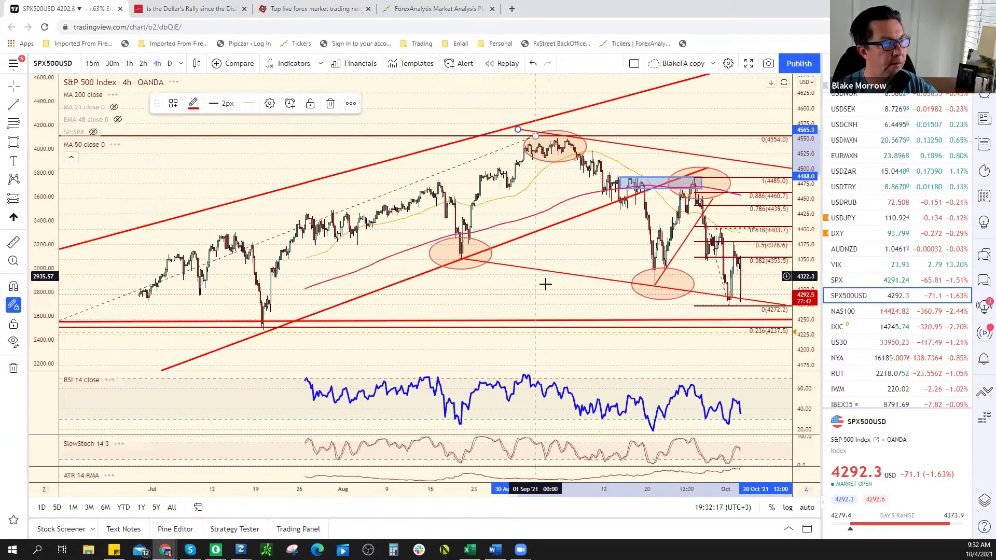
pyautogui.rightClick(564, 292)
pyautogui.moveTo(564, 291); pyautogui.dragTo(415, 296)
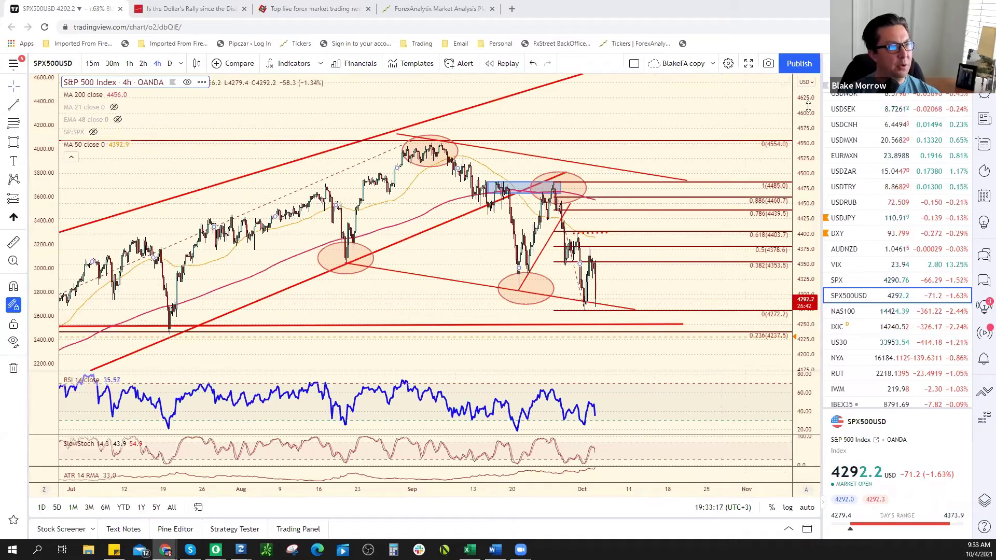
# - Rescale the price axis and zoom out to show S&P 500 price action since May
pyautogui.moveTo(808, 106); pyautogui.dragTo(807, 123)
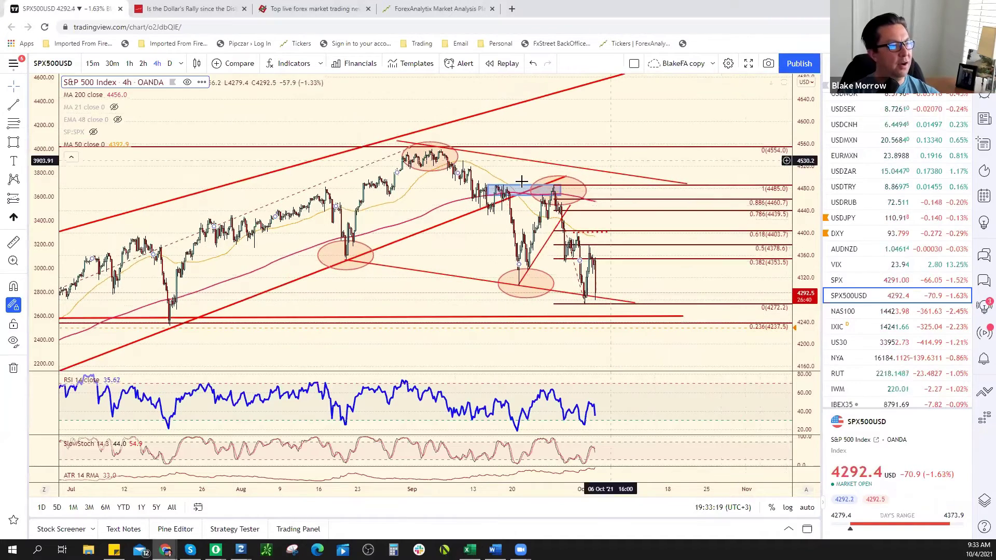
pyautogui.scroll(-5, 521, 183)
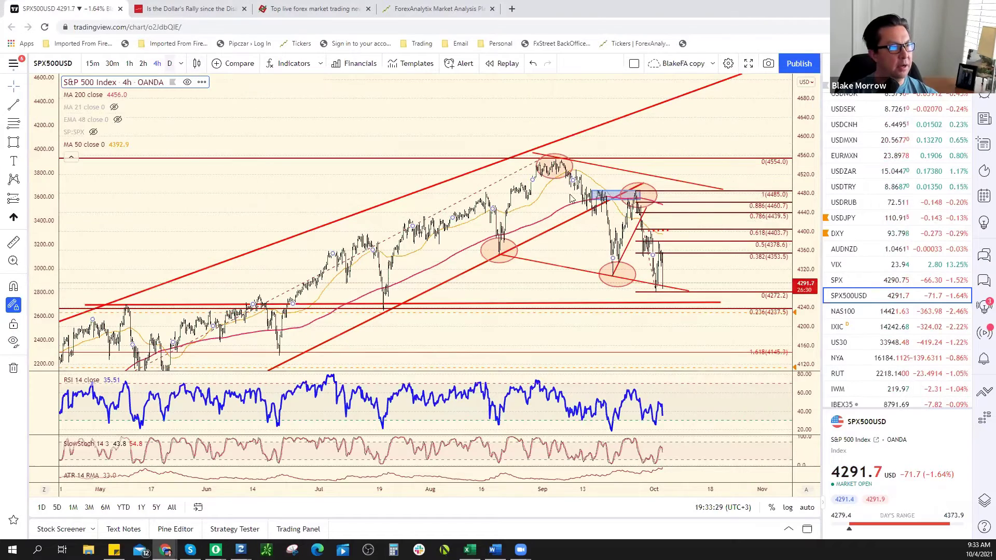
# - Put the S&P 500 on the daily timeframe and frame the rising channel since 2020
pyautogui.click(169, 63)
pyautogui.moveTo(800, 113); pyautogui.dragTo(517, 137)
pyautogui.moveTo(656, 254); pyautogui.dragTo(522, 222)
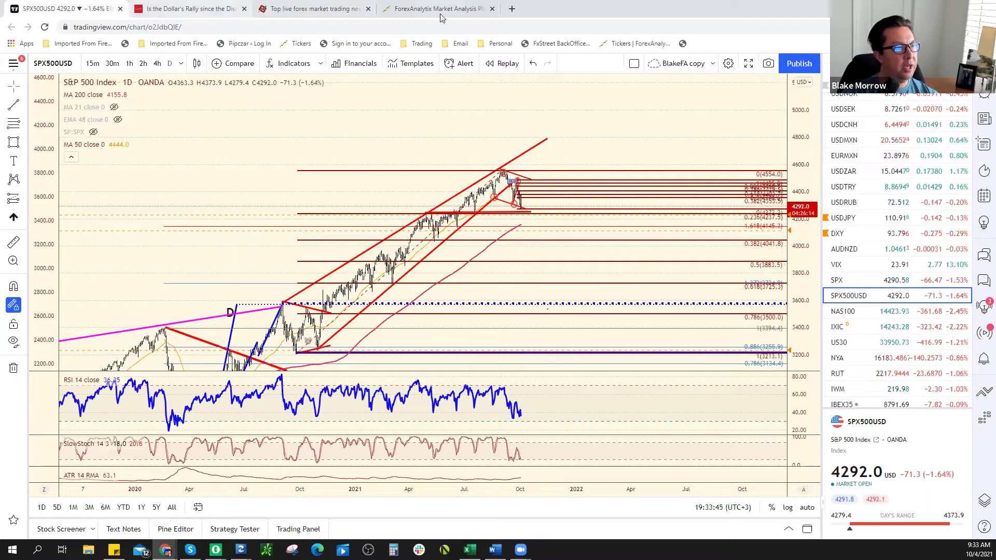
# - Check ForexAnalytix's active bearish S&P500 pattern targeting 4180.0, then return to TradingView
pyautogui.hotkey('ctrl', '4')
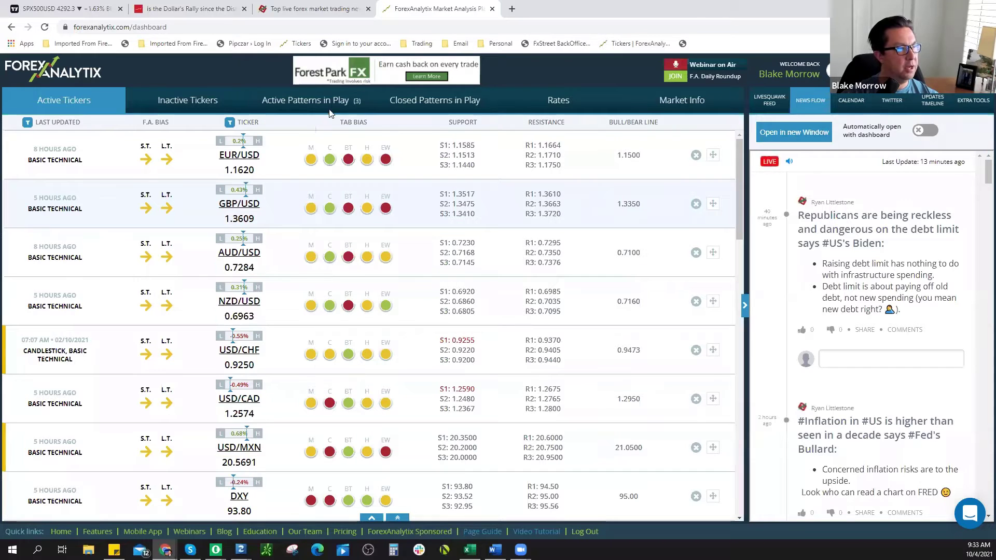
pyautogui.click(358, 110)
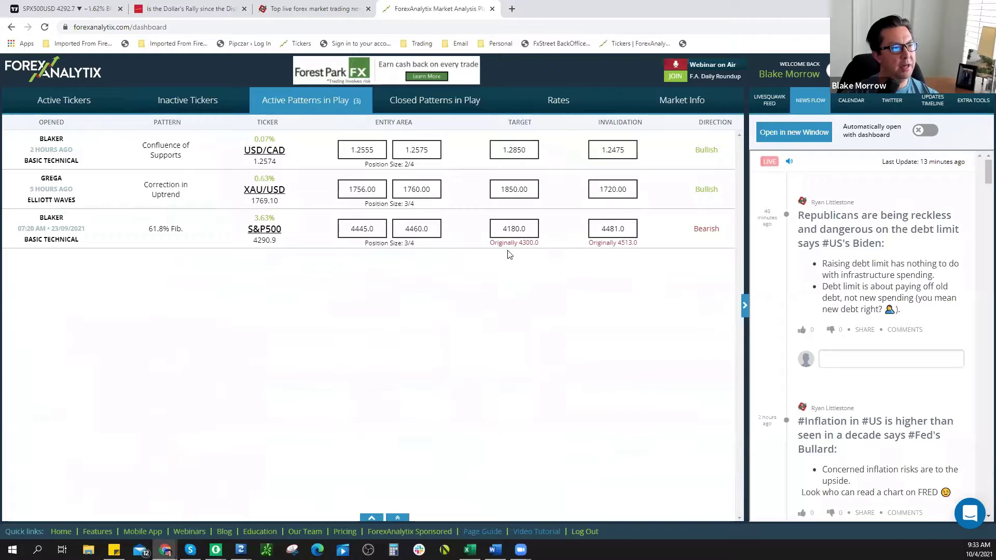
pyautogui.moveTo(527, 232); pyautogui.dragTo(491, 234)
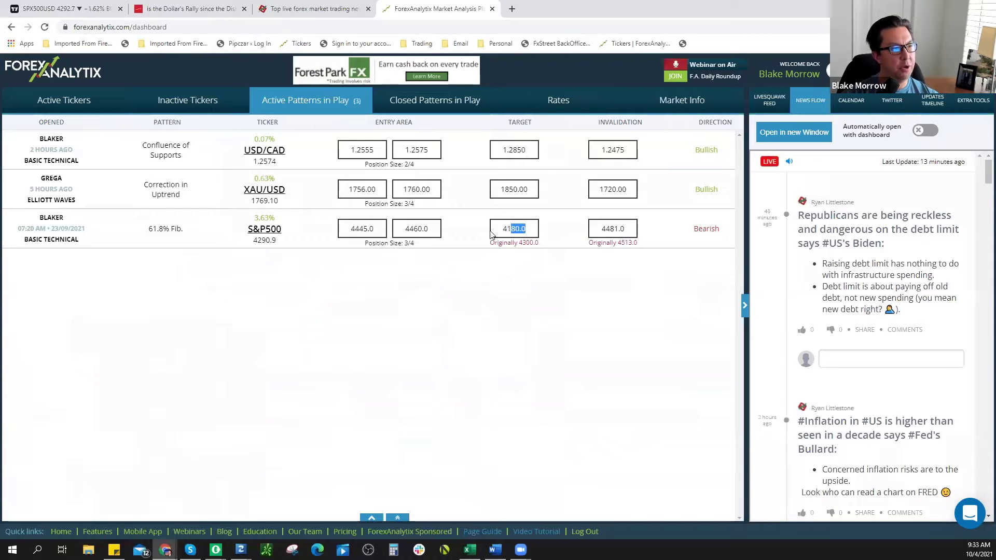
pyautogui.click(30, 13)
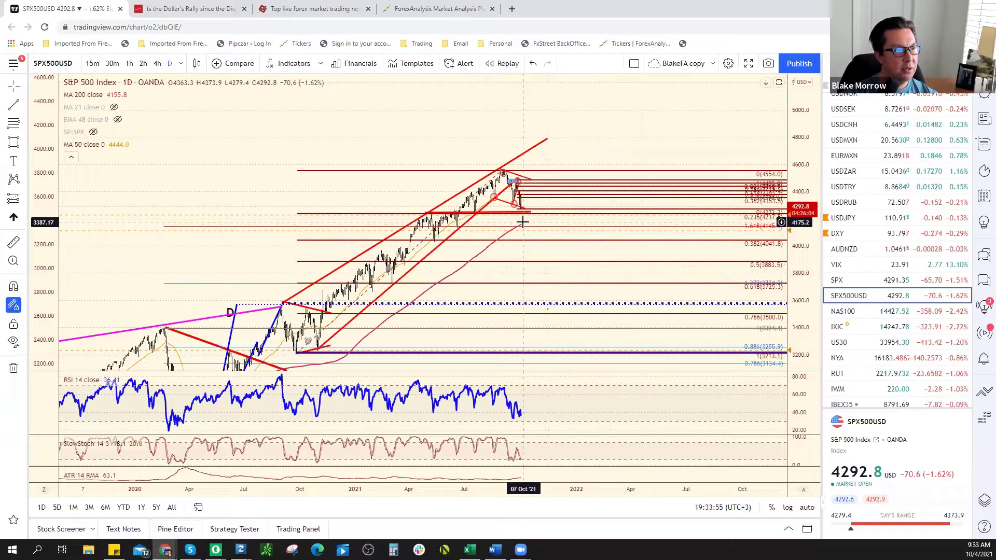
# - Frame the 2021 daily S&P 500 bars and mark the 4180–4142 target zone with a small Fibonacci box
pyautogui.scroll(5, 523, 222)
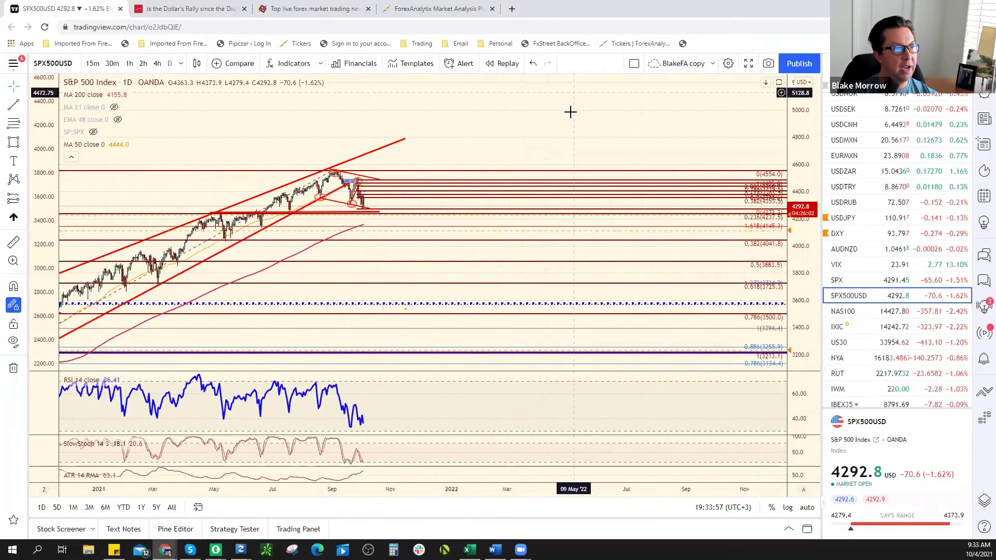
pyautogui.rightClick(336, 117)
pyautogui.hscroll(-10, 563, 127)
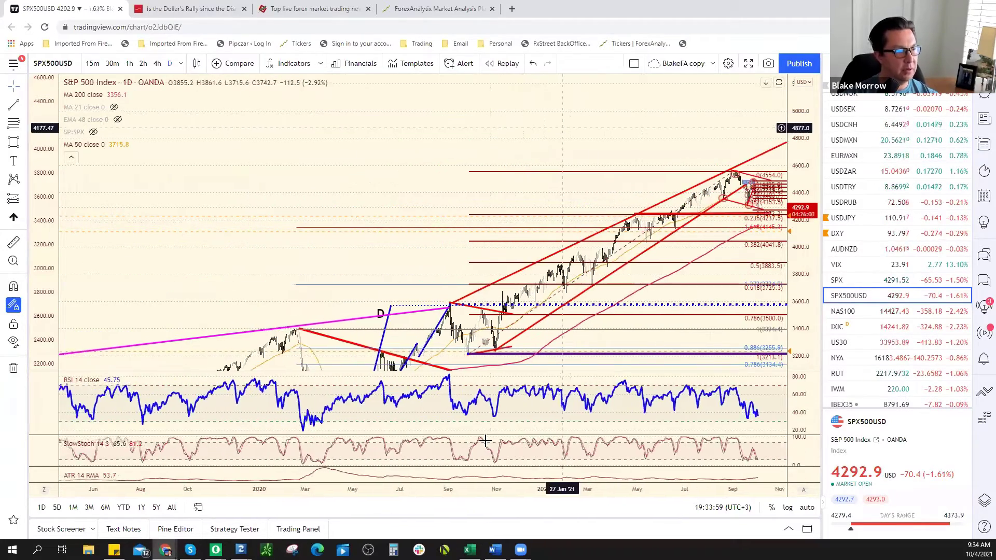
pyautogui.click(469, 472)
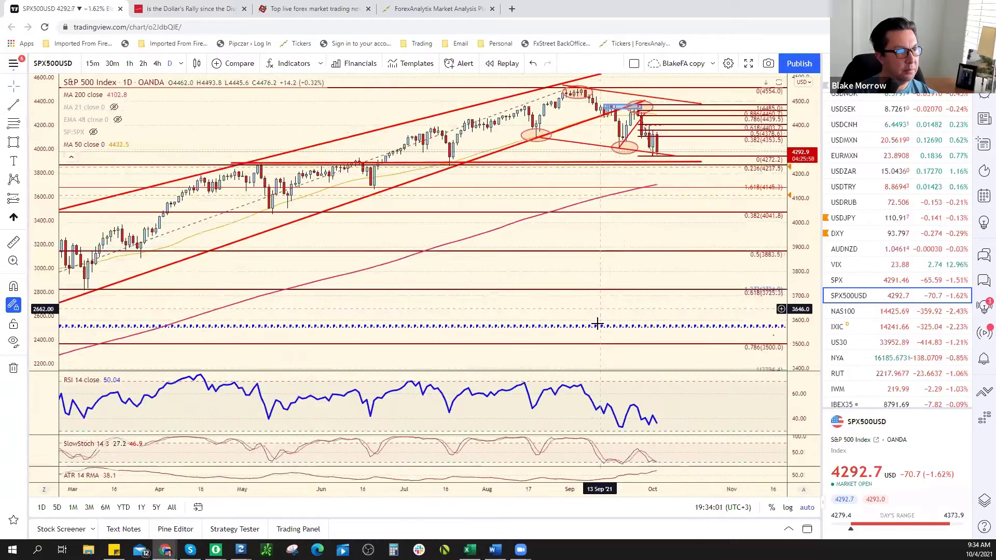
pyautogui.scroll(-5, 685, 173)
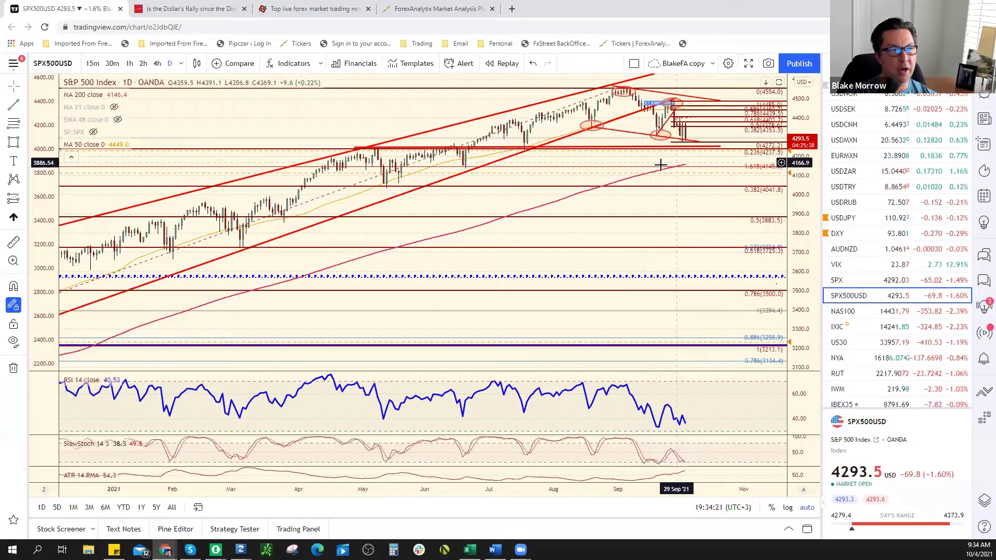
pyautogui.click(14, 124)
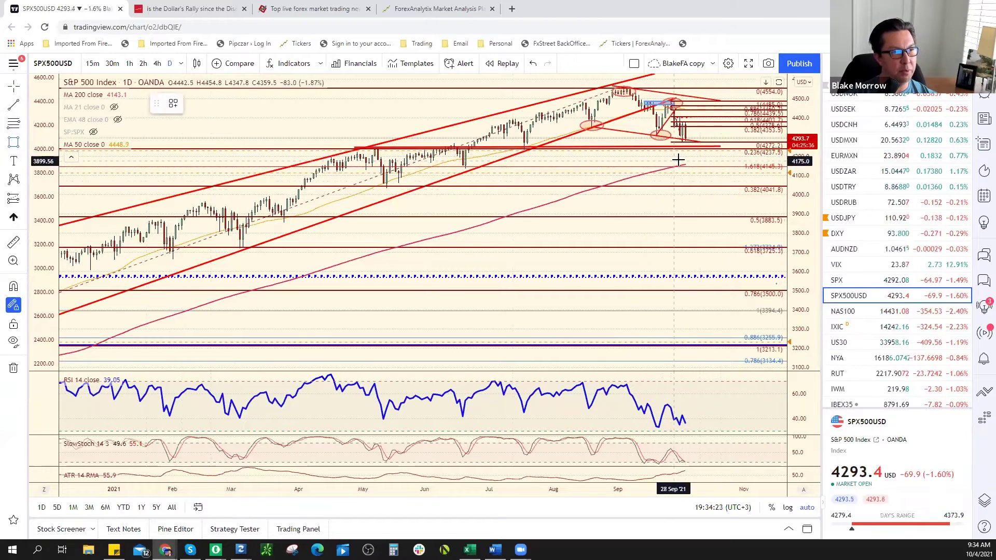
pyautogui.moveTo(692, 166); pyautogui.dragTo(684, 164)
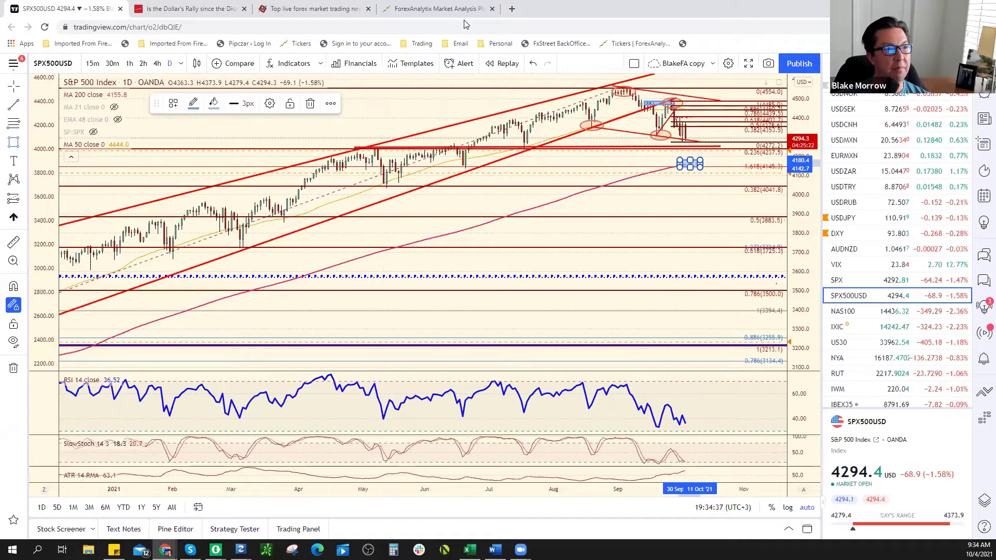
pyautogui.click(446, 15)
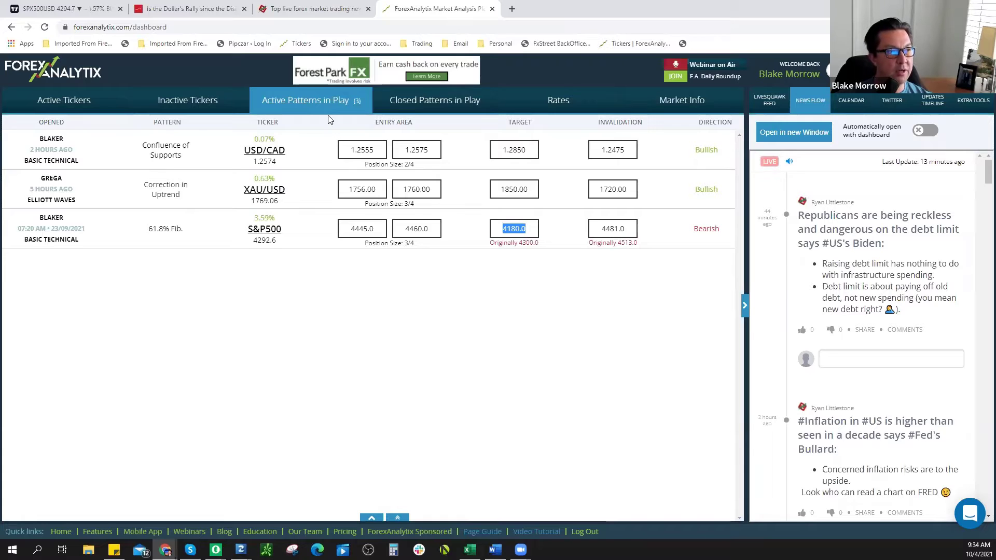
pyautogui.click(70, 16)
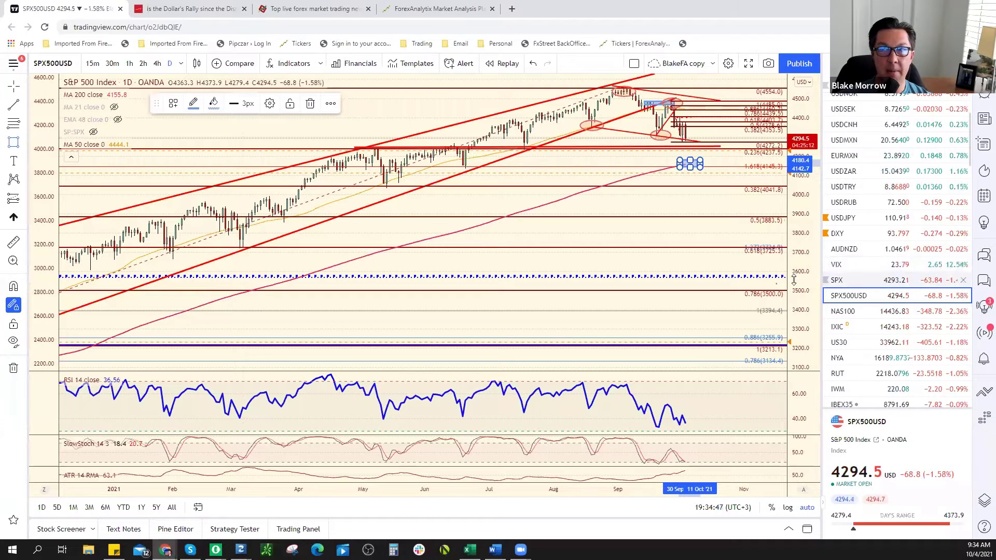
pyautogui.scroll(2, 885, 251)
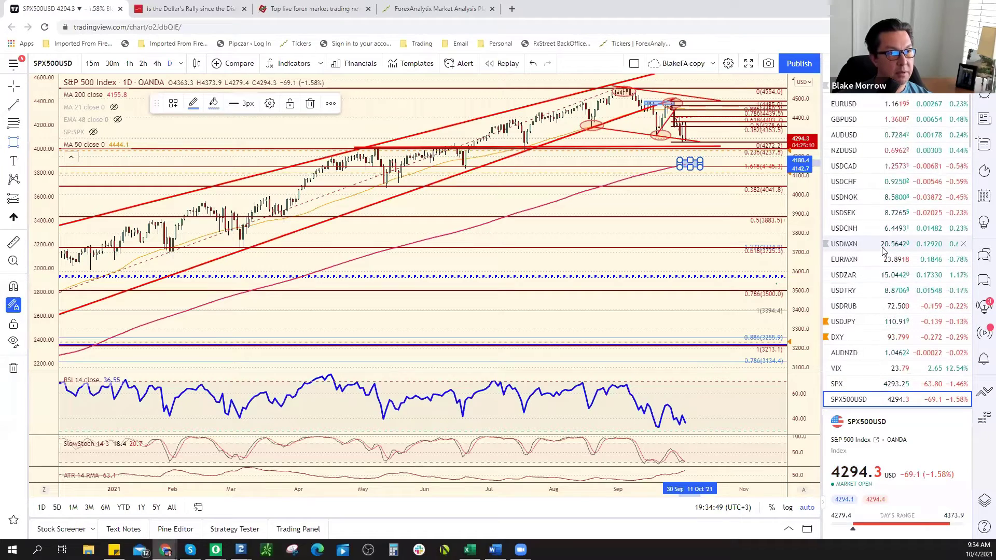
pyautogui.click(884, 166)
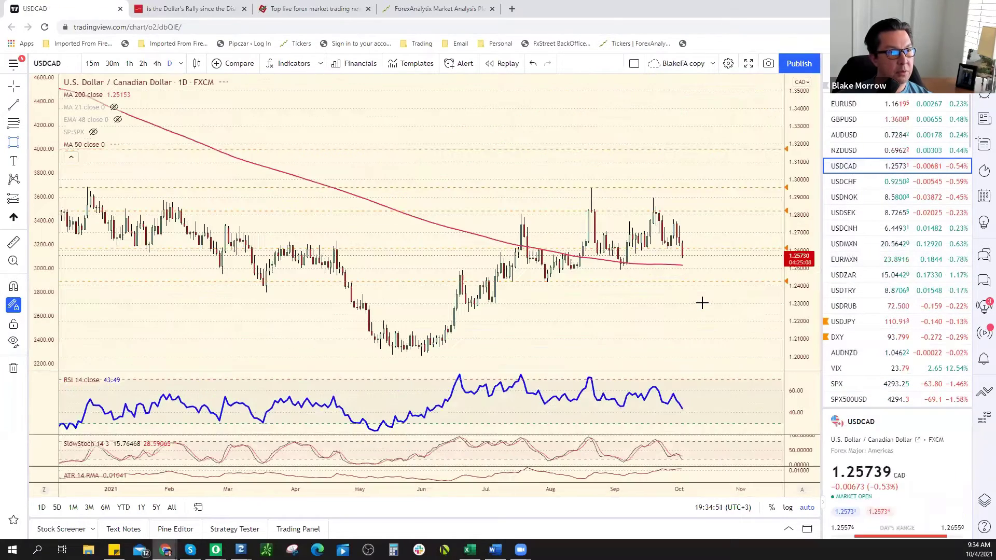
pyautogui.scroll(3, 644, 278)
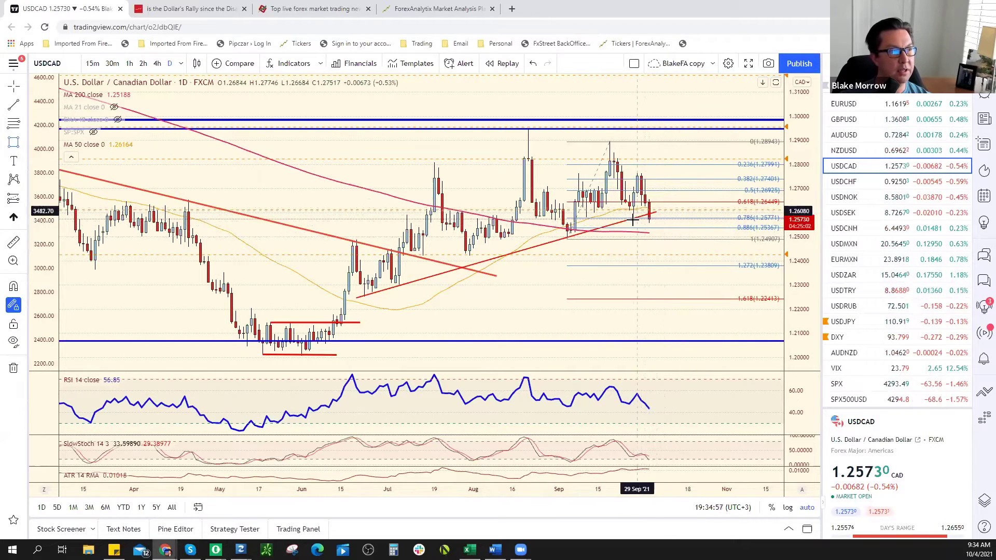
pyautogui.click(661, 214)
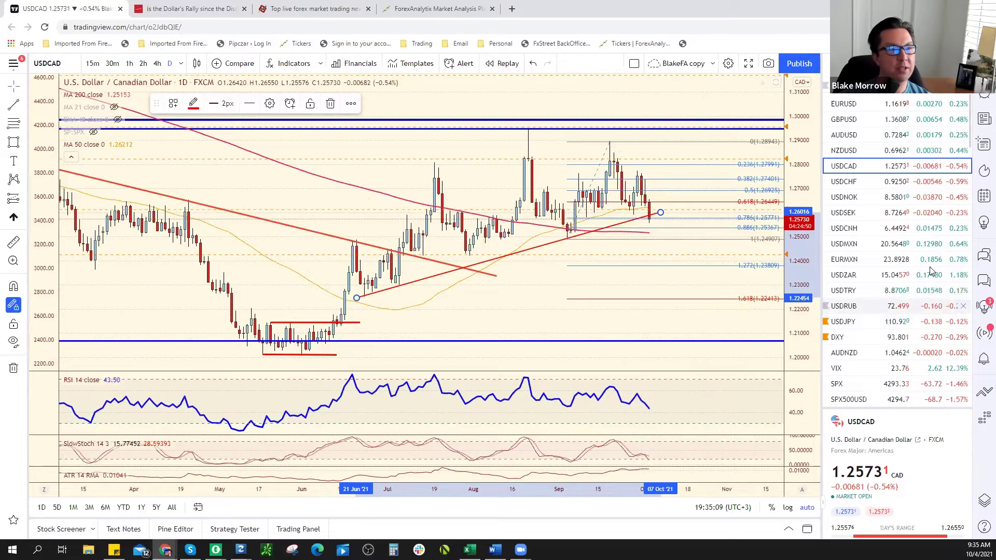
pyautogui.scroll(-2, 887, 316)
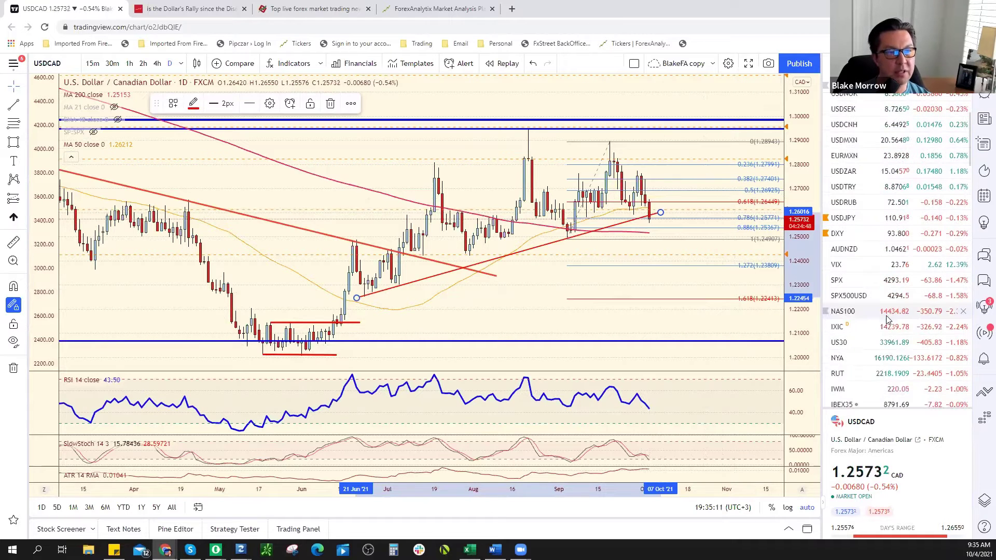
pyautogui.scroll(-3, 887, 316)
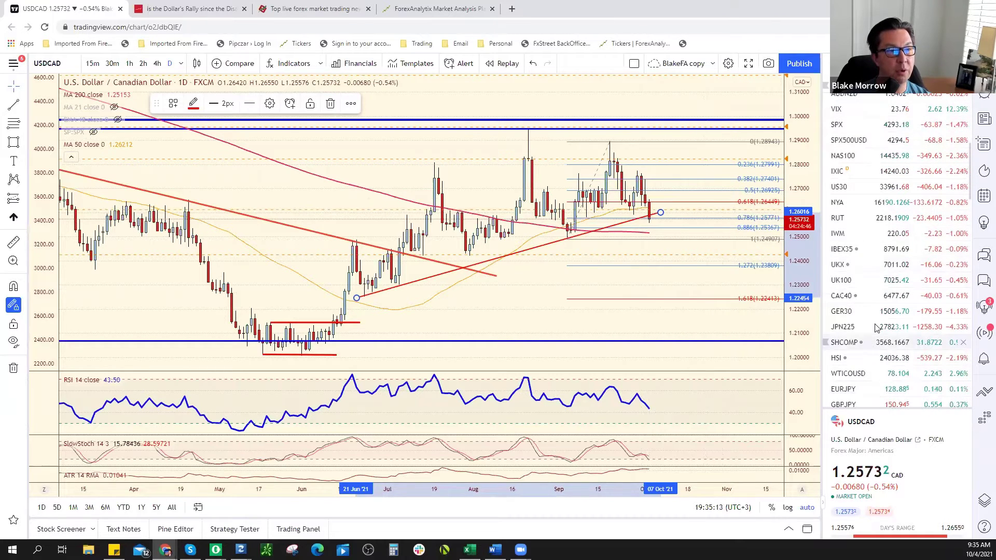
pyautogui.scroll(-1, 877, 327)
# - Open the WTICOUSD daily chart, zoom out to 2012, then back in to 2020–2021
pyautogui.click(876, 323)
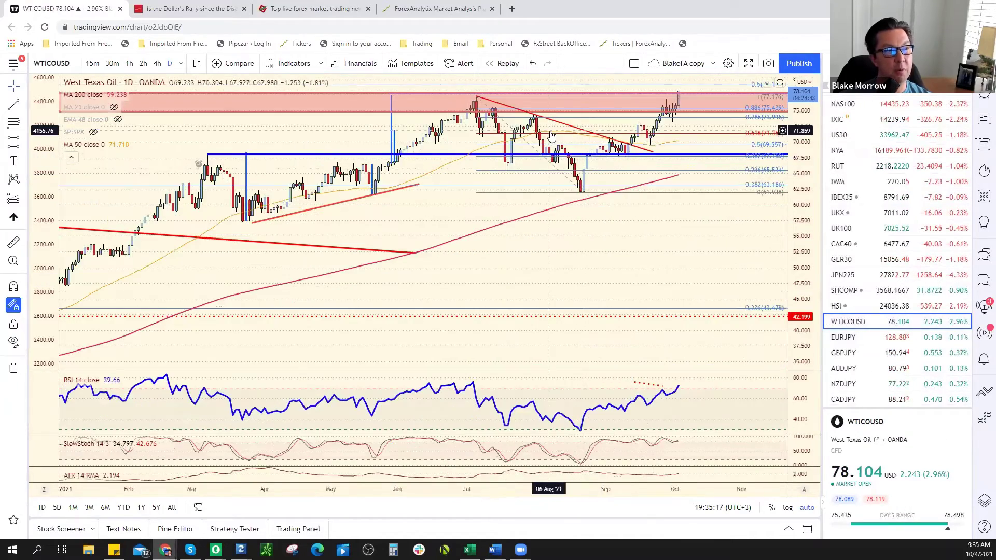
pyautogui.scroll(-4, 552, 135)
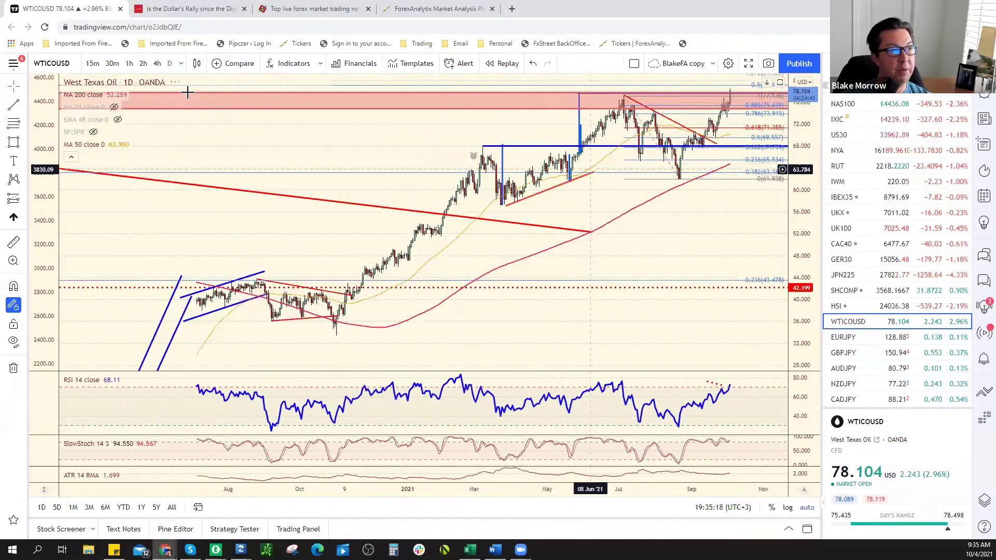
pyautogui.scroll(-2, 188, 92)
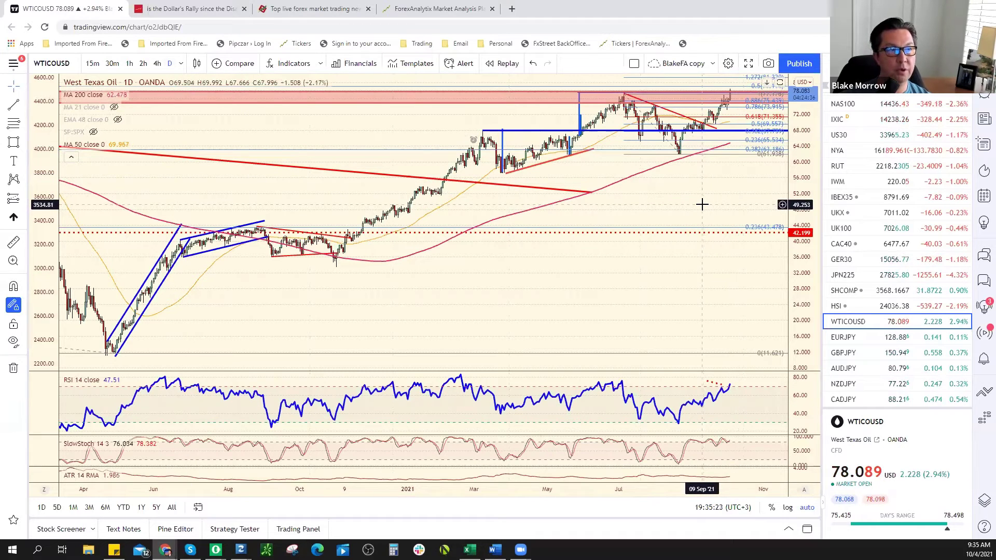
pyautogui.scroll(-4, 700, 203)
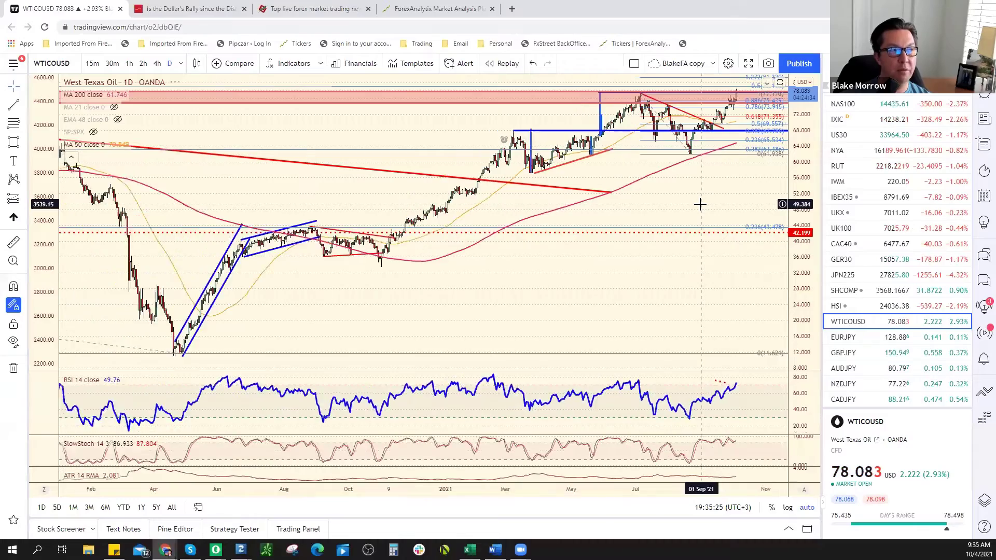
pyautogui.scroll(-5, 361, 157)
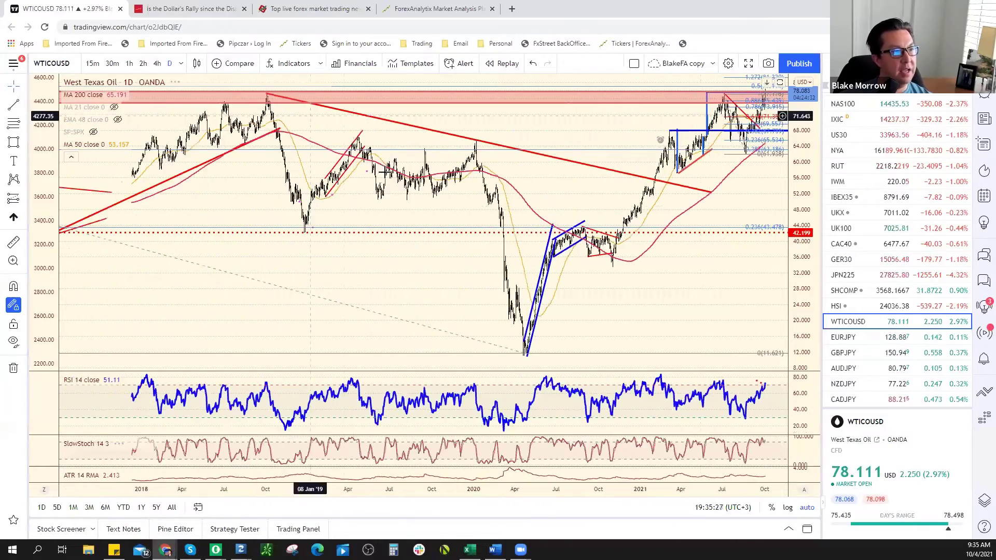
pyautogui.scroll(-4, 401, 216)
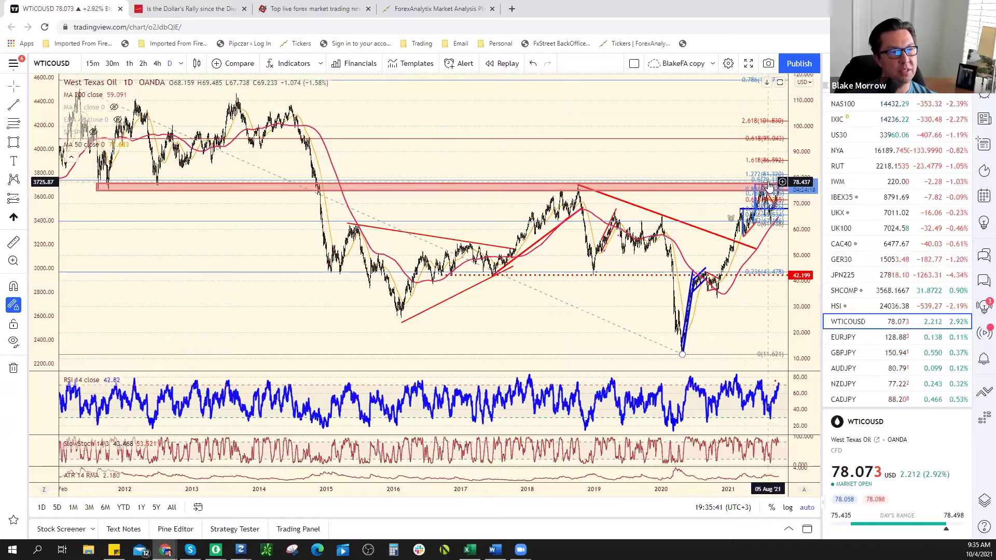
pyautogui.scroll(1, 752, 185)
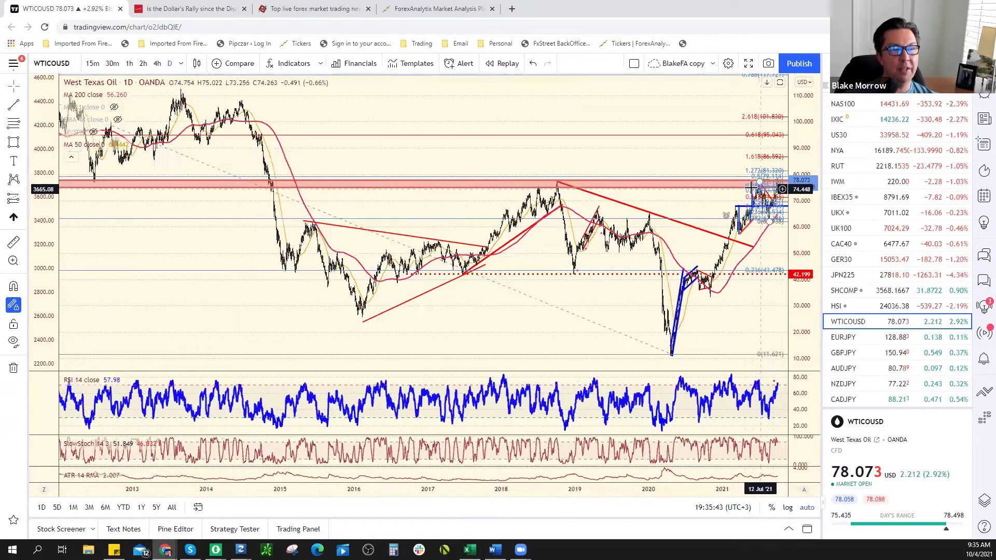
pyautogui.scroll(5, 752, 185)
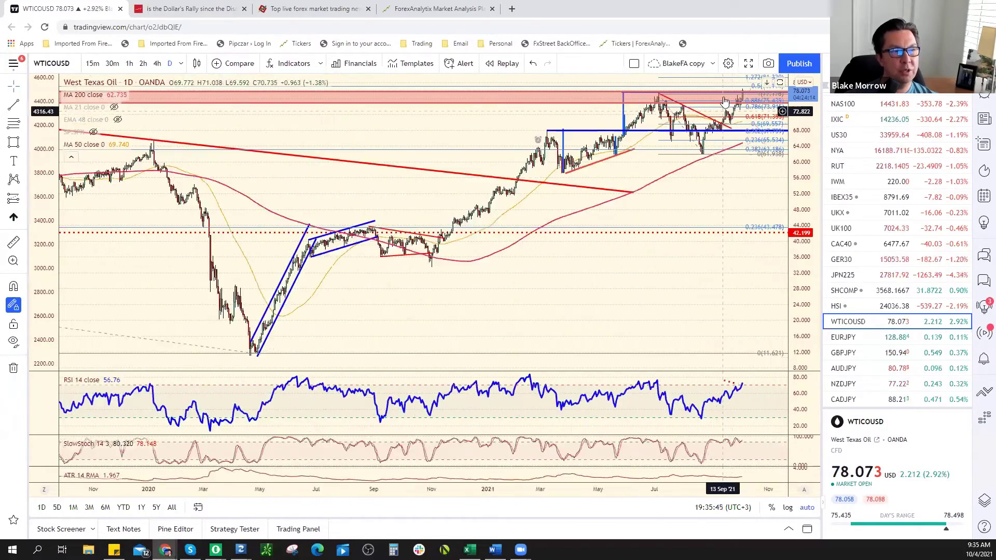
pyautogui.scroll(2, 725, 102)
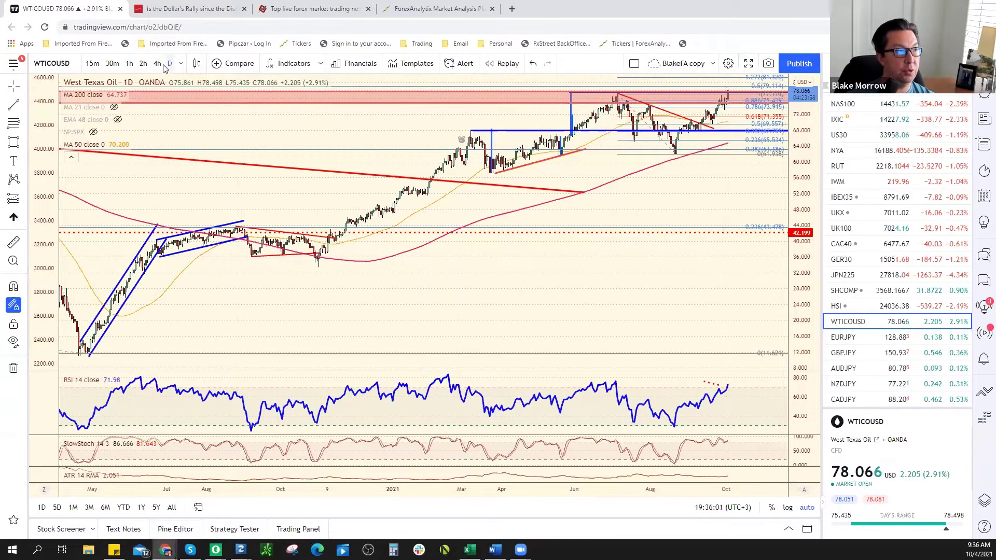
# - Put oil on 2-hour candles, extend the dotted RSI line right, and bring in the ForexAnalytix chat
pyautogui.click(144, 64)
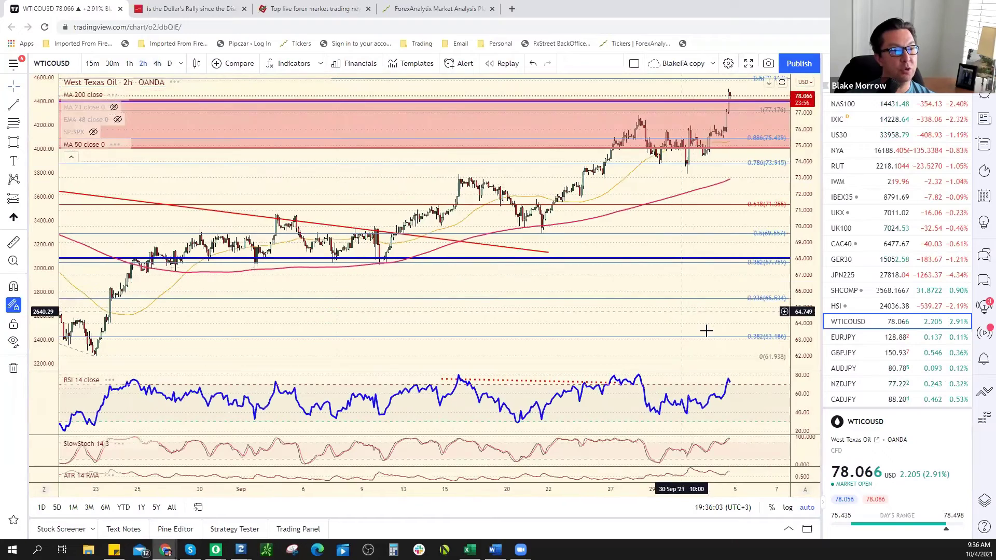
pyautogui.scroll(-3, 571, 405)
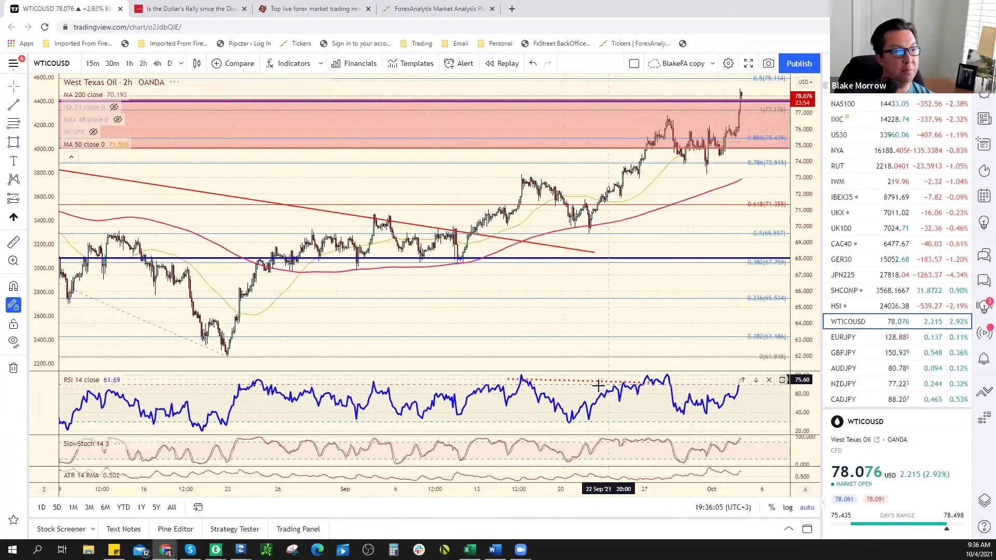
pyautogui.moveTo(591, 386); pyautogui.dragTo(713, 380)
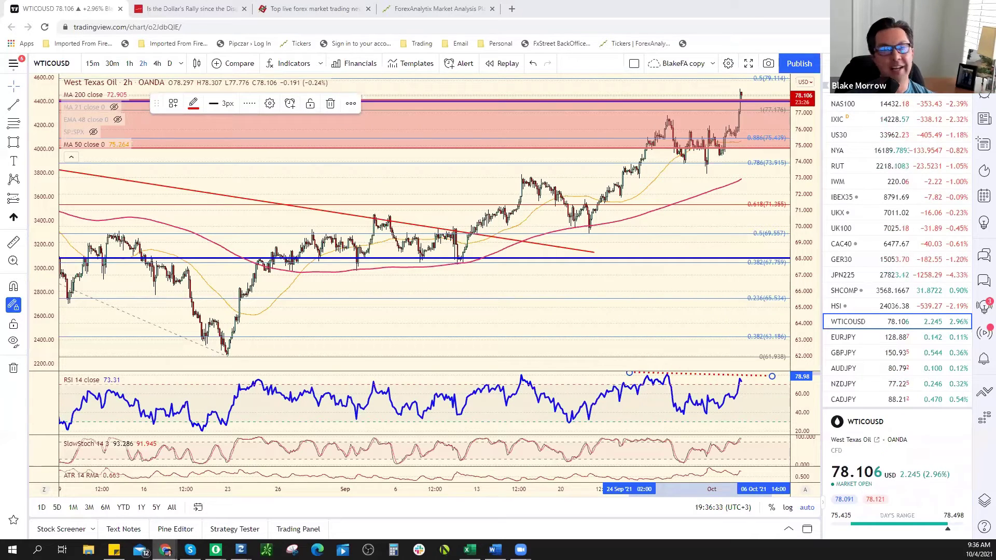
pyautogui.scroll(6, 893, 183)
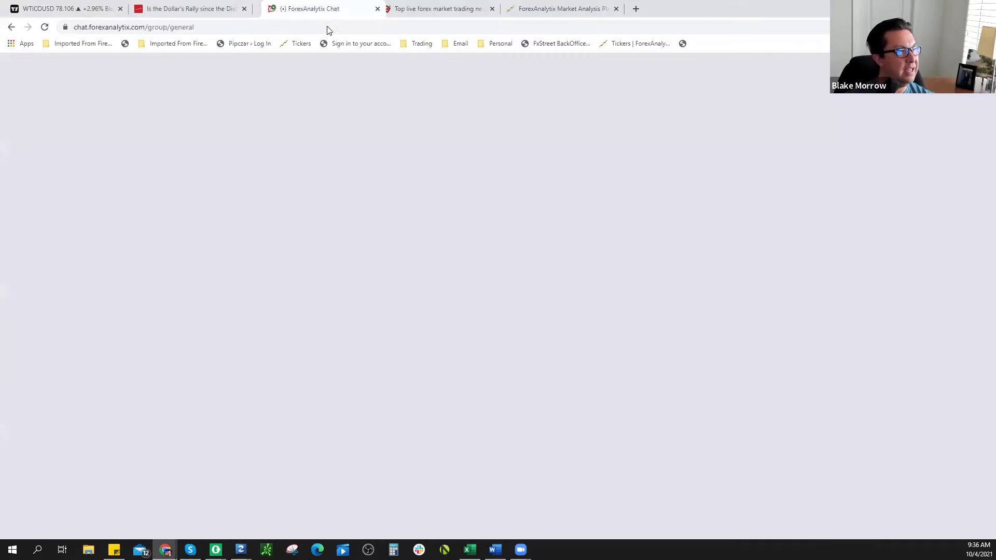
pyautogui.moveTo(326, 27); pyautogui.dragTo(446, 27)
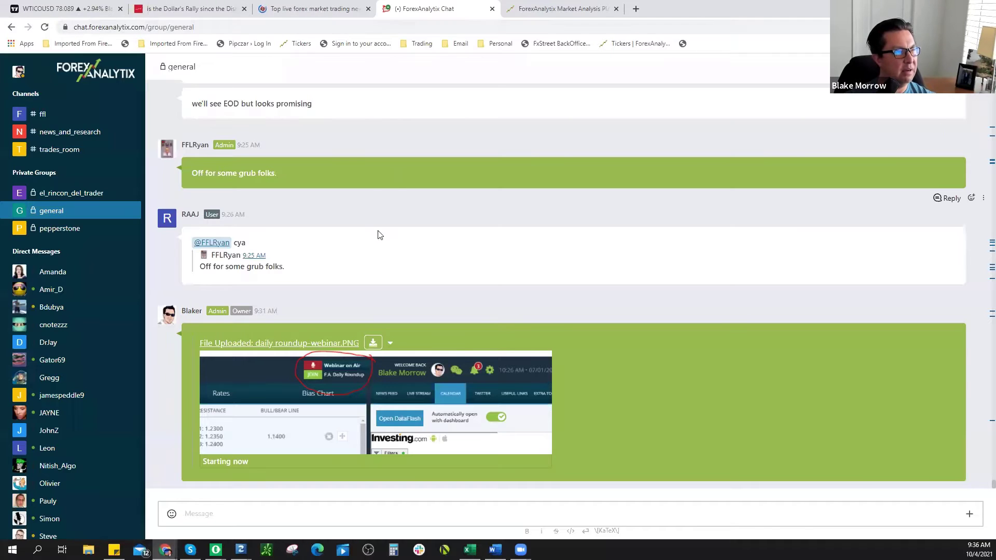
pyautogui.scroll(1, 353, 264)
pyautogui.scroll(15, 533, 275)
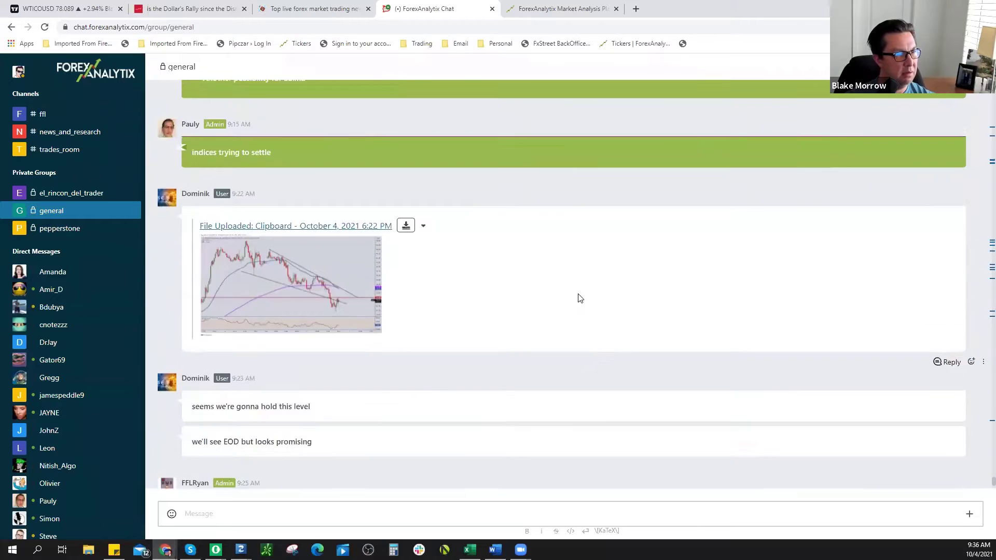
pyautogui.scroll(15, 585, 294)
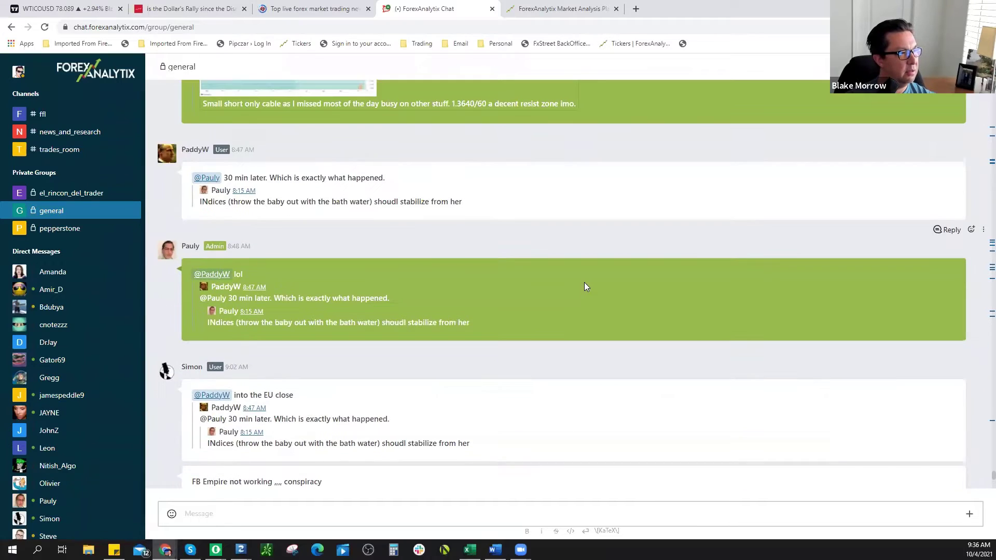
pyautogui.scroll(1, 583, 283)
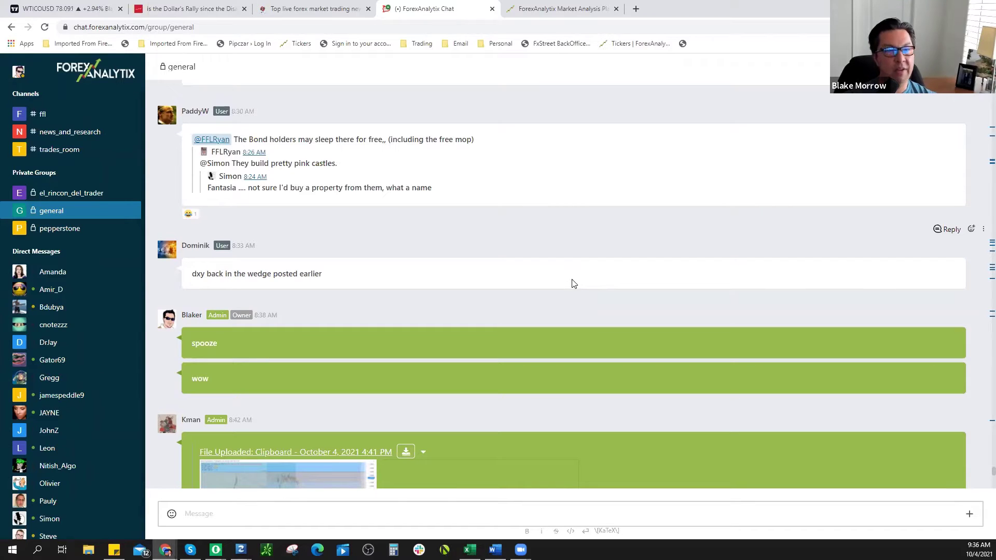
pyautogui.scroll(8, 574, 283)
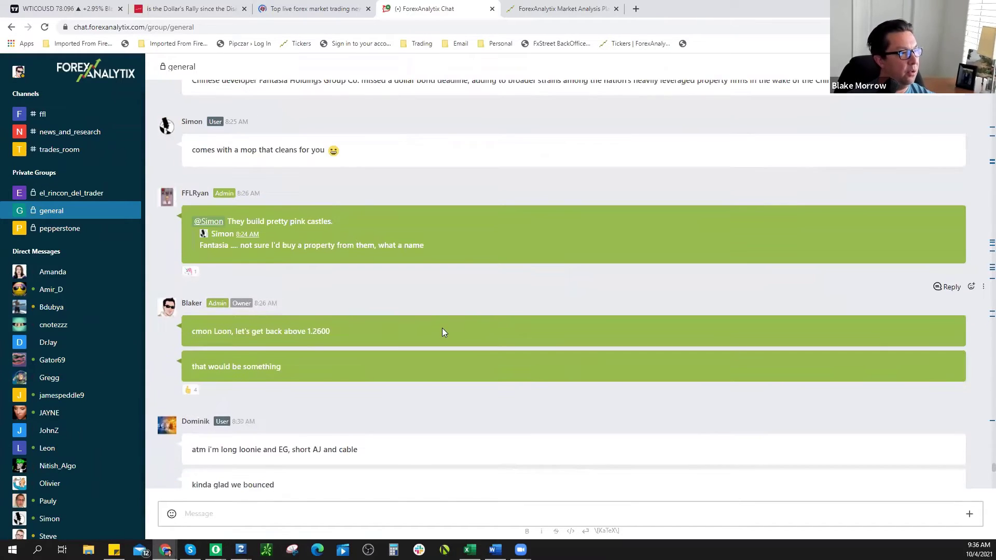
pyautogui.scroll(10, 349, 329)
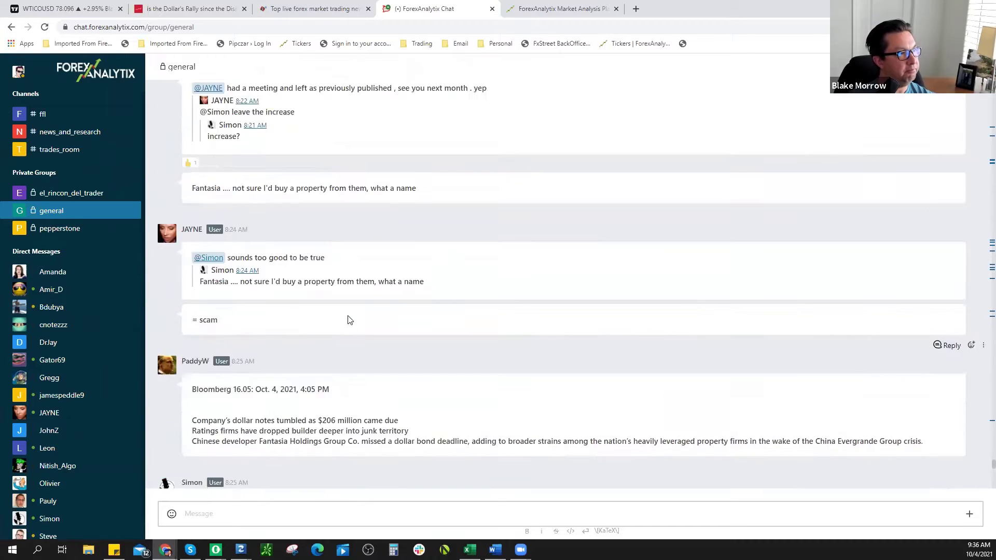
pyautogui.scroll(12, 349, 306)
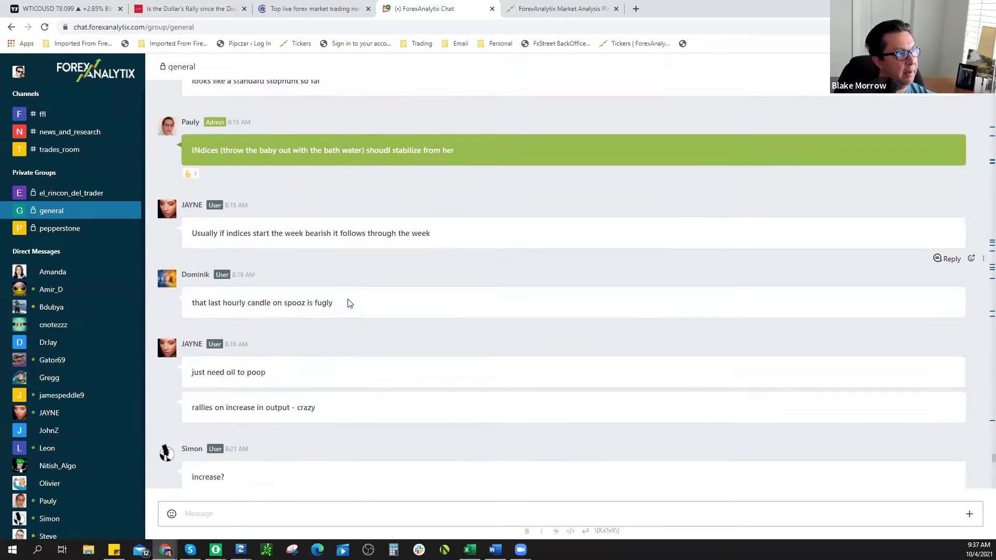
pyautogui.scroll(5, 382, 319)
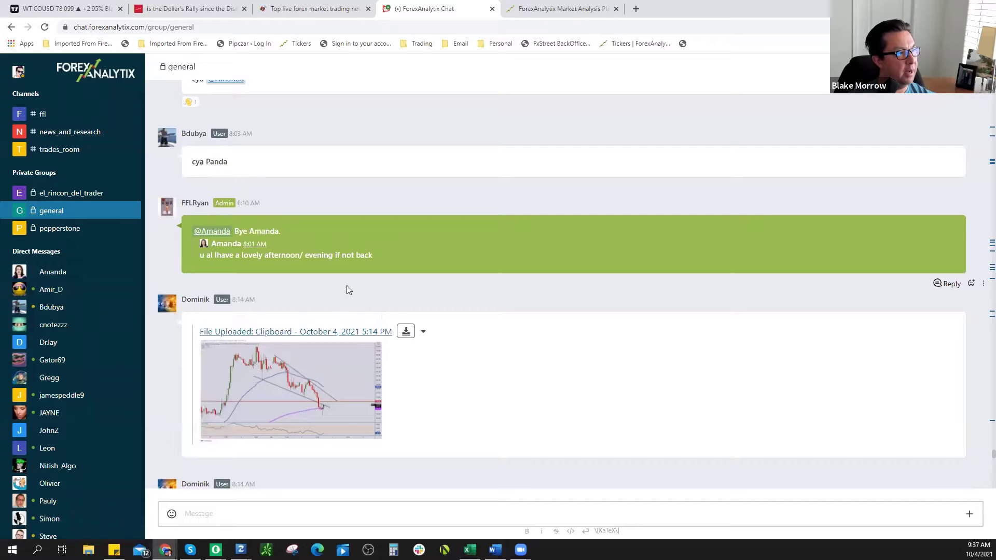
pyautogui.scroll(10, 342, 283)
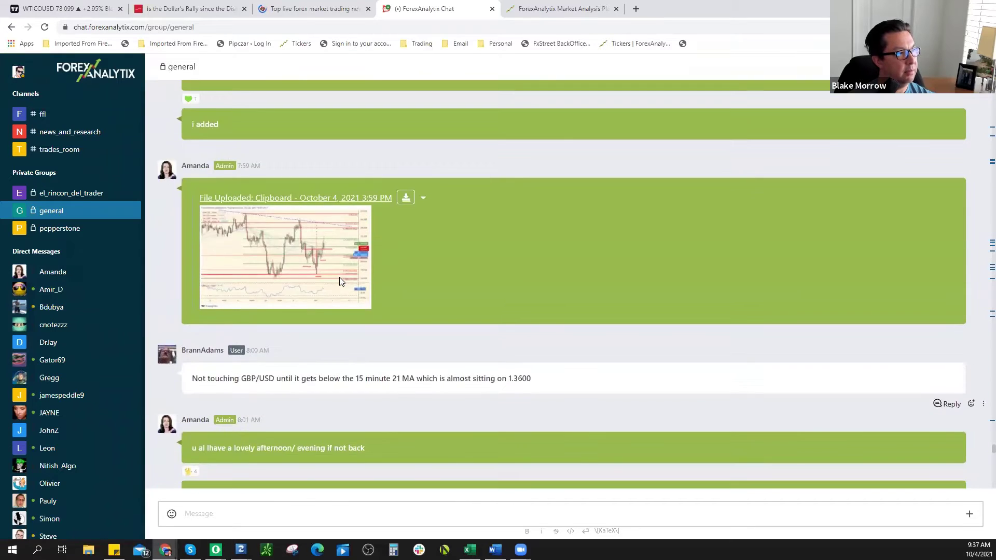
pyautogui.scroll(4, 341, 281)
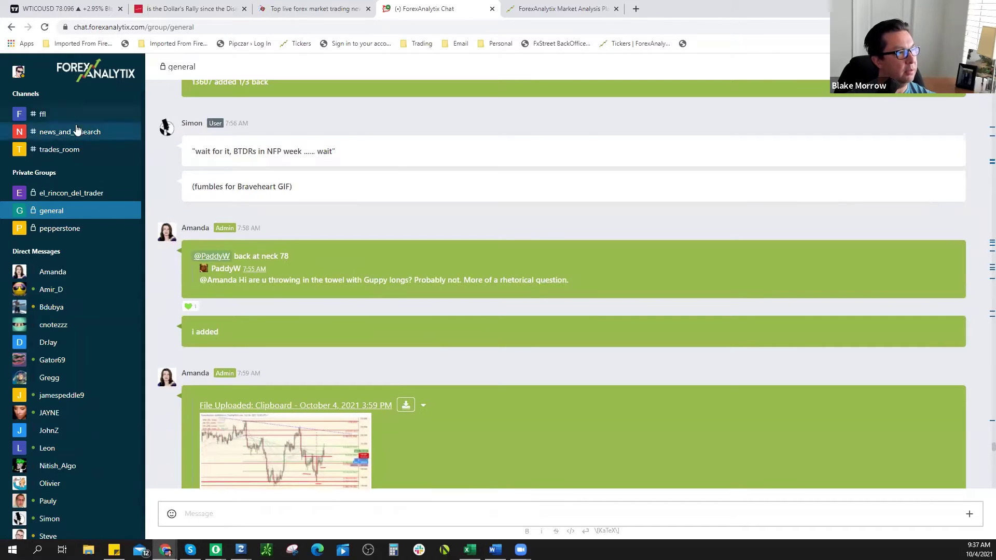
# - Open the #trades_room channel and scroll through its recent messages
pyautogui.click(59, 149)
pyautogui.scroll(5, 534, 337)
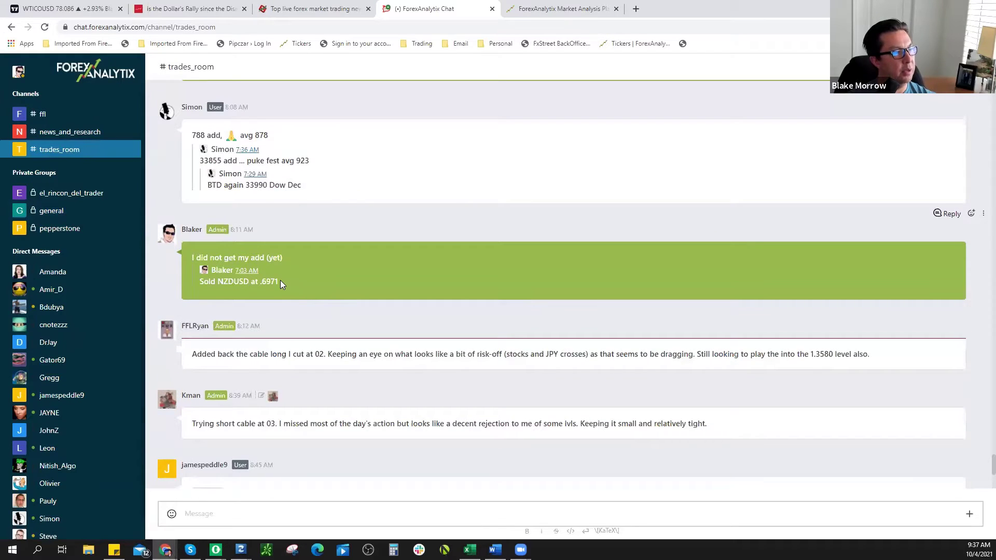
pyautogui.scroll(5, 280, 285)
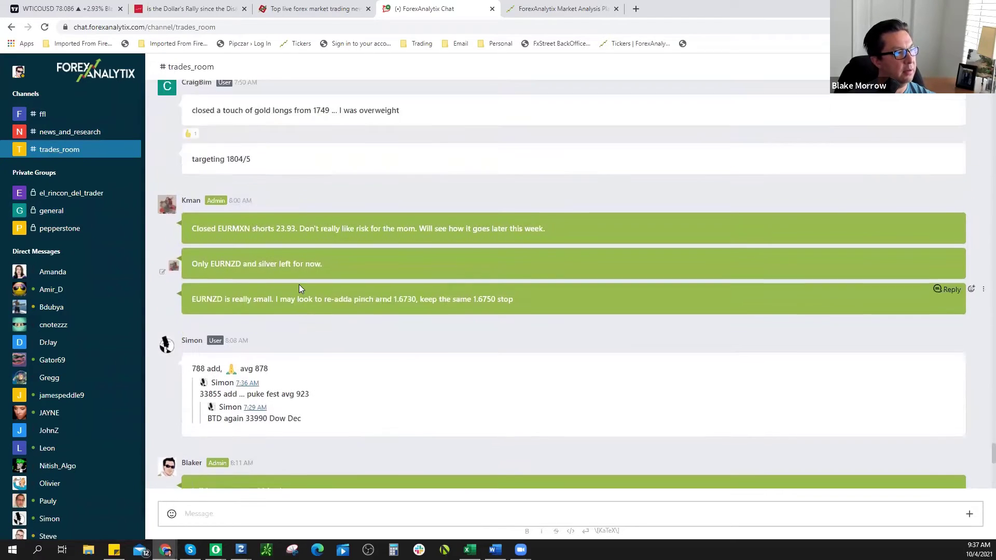
pyautogui.scroll(20, 299, 284)
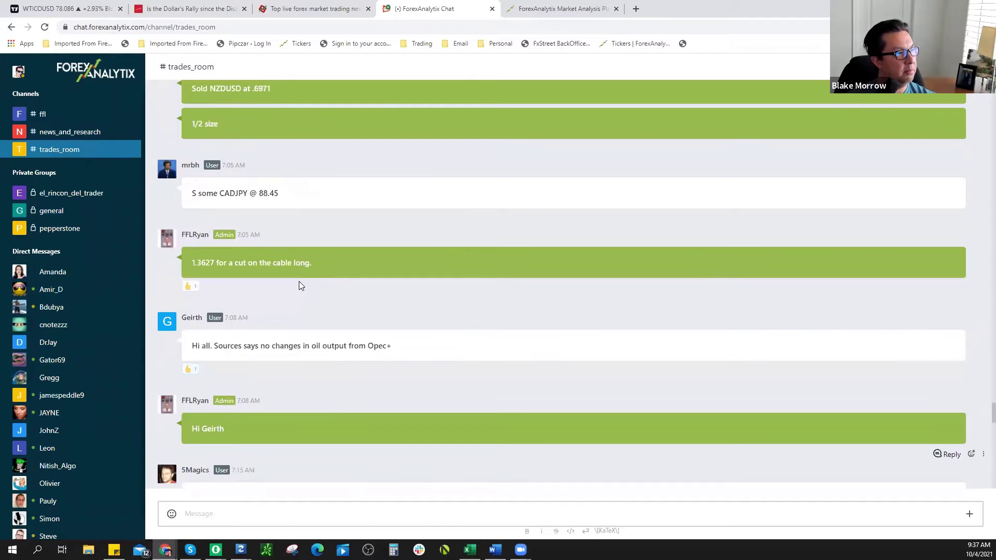
pyautogui.scroll(2, 298, 284)
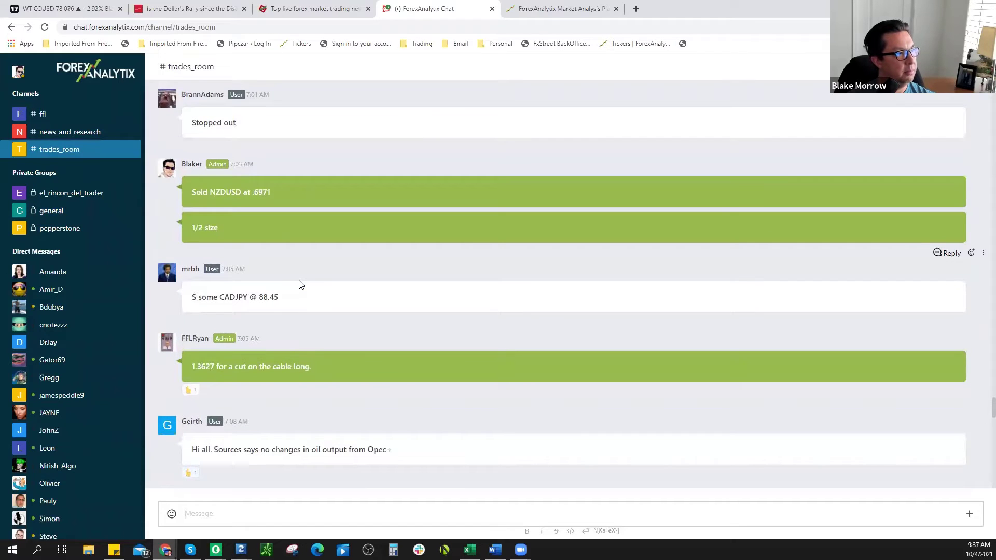
pyautogui.scroll(-7, 299, 284)
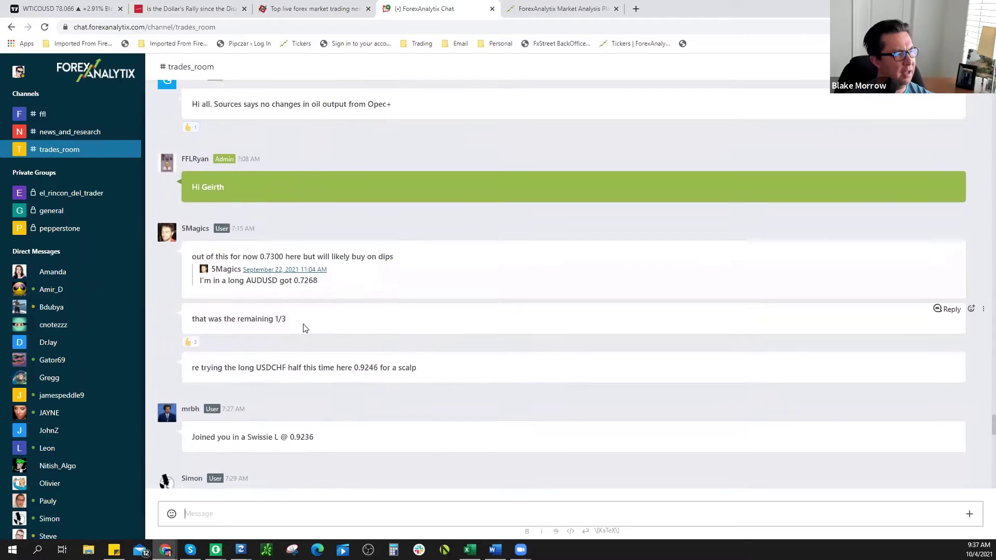
pyautogui.scroll(-7, 305, 328)
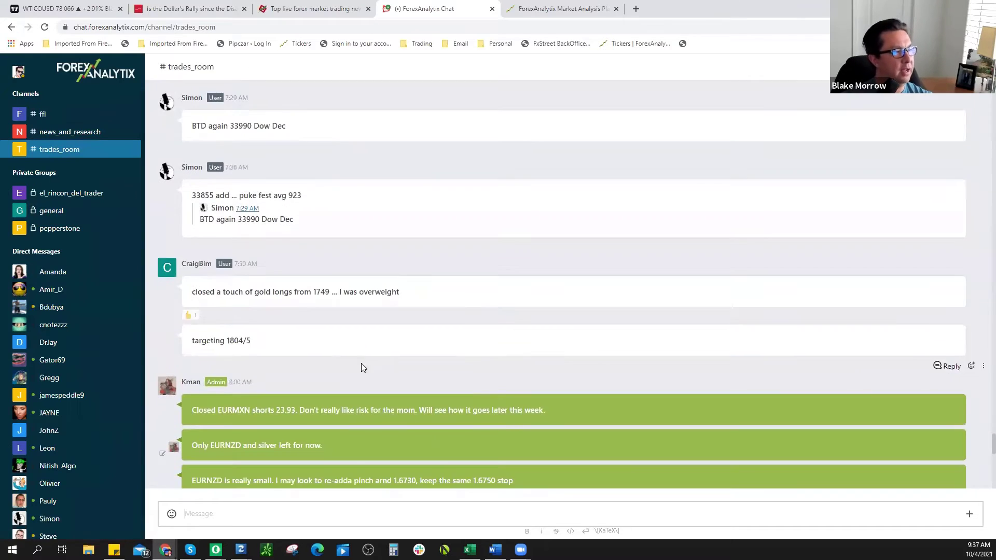
pyautogui.scroll(-10, 363, 366)
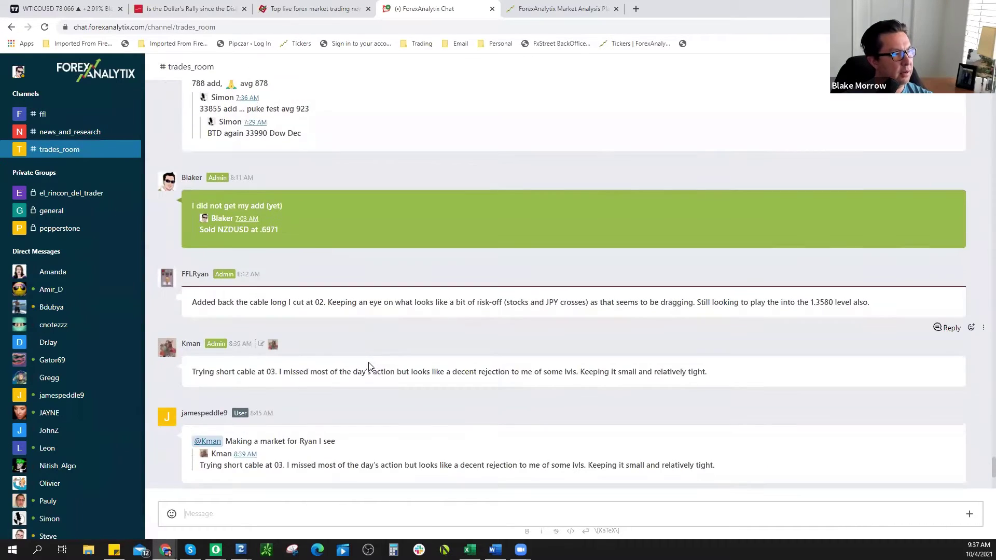
pyautogui.scroll(-4, 368, 366)
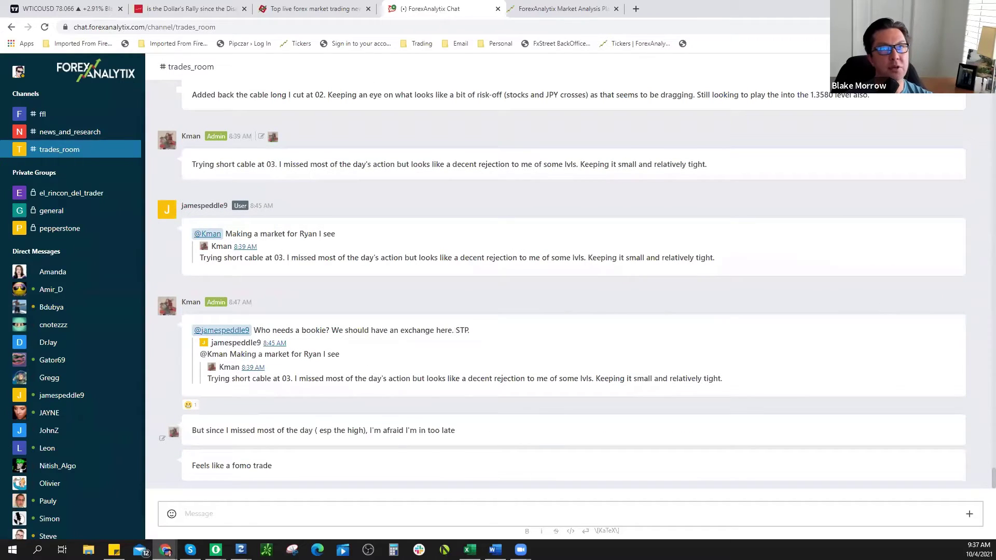
# - Bring up the ForexAnalytix market analysis dashboard, then go back to the TradingView oil chart
pyautogui.moveTo(431, 9); pyautogui.dragTo(995, 21)
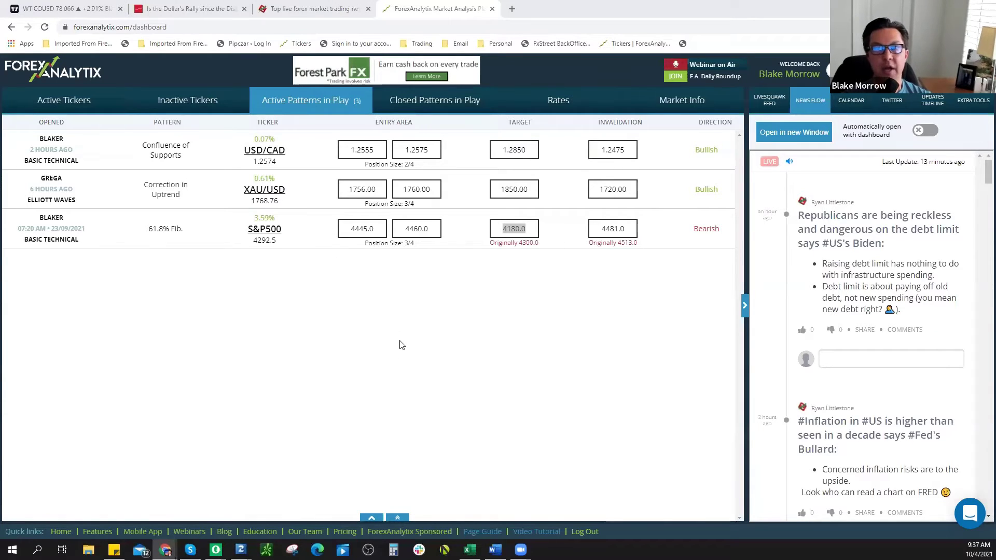
pyautogui.click(88, 112)
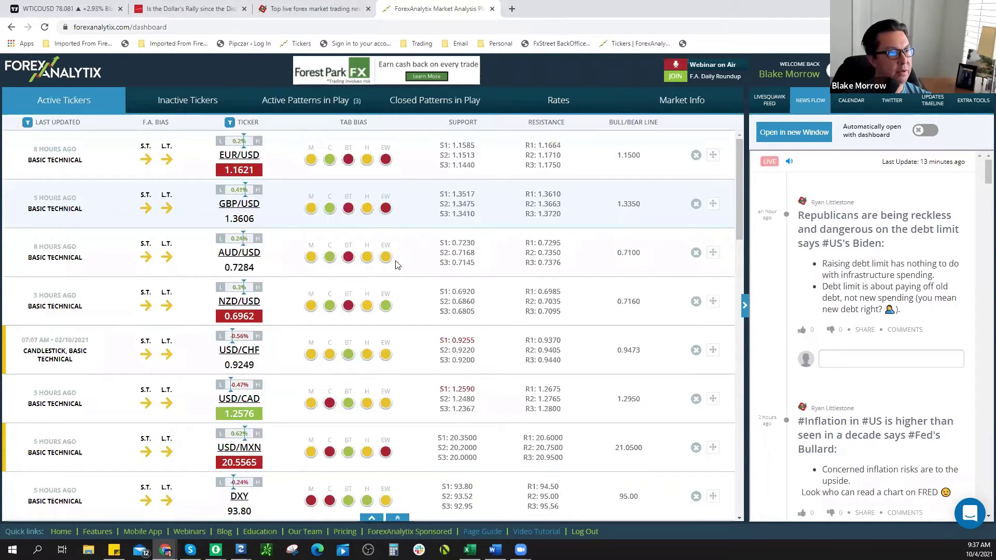
pyautogui.click(83, 11)
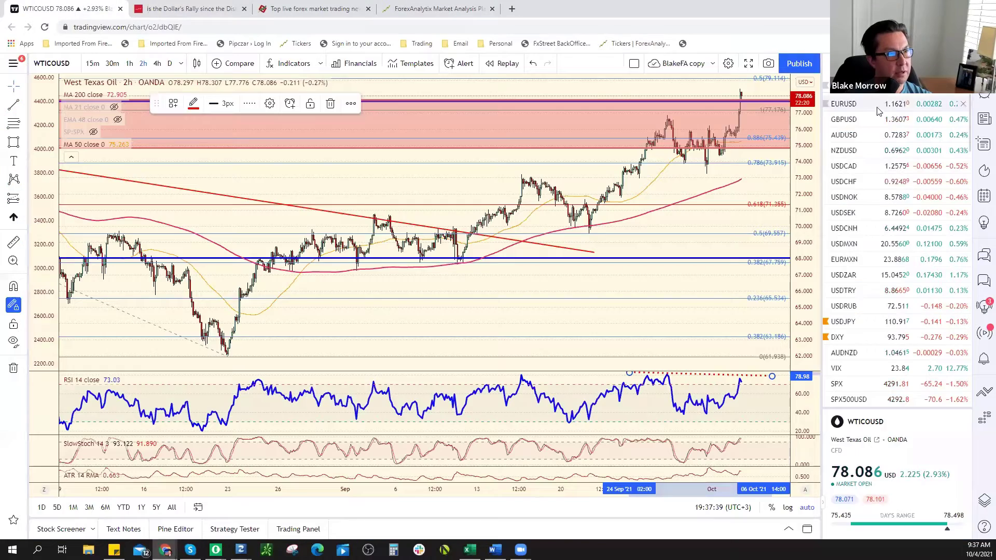
# - Switch to the NZDUSD 2-hour chart, zoom out, and select then deselect the blue resistance zone
pyautogui.click(871, 150)
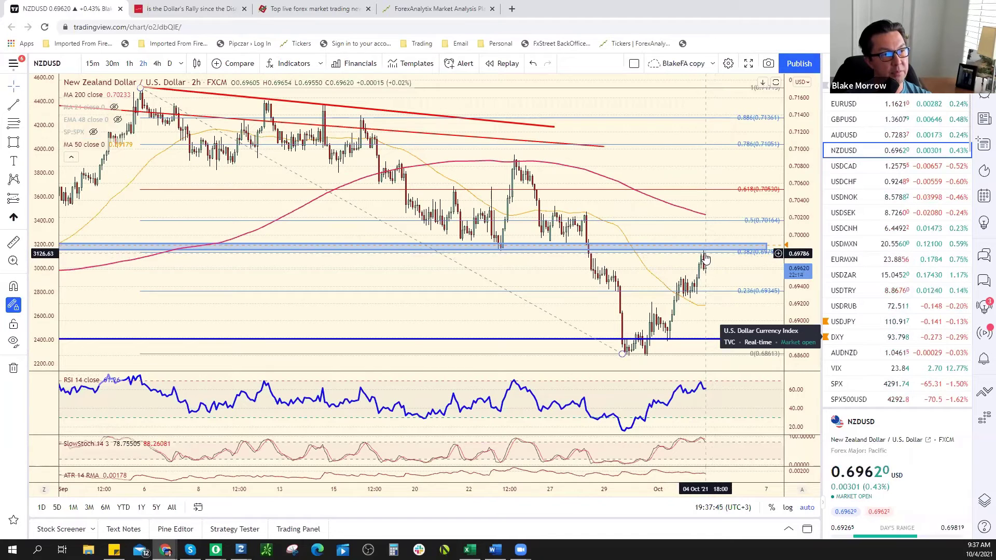
pyautogui.scroll(-3, 709, 277)
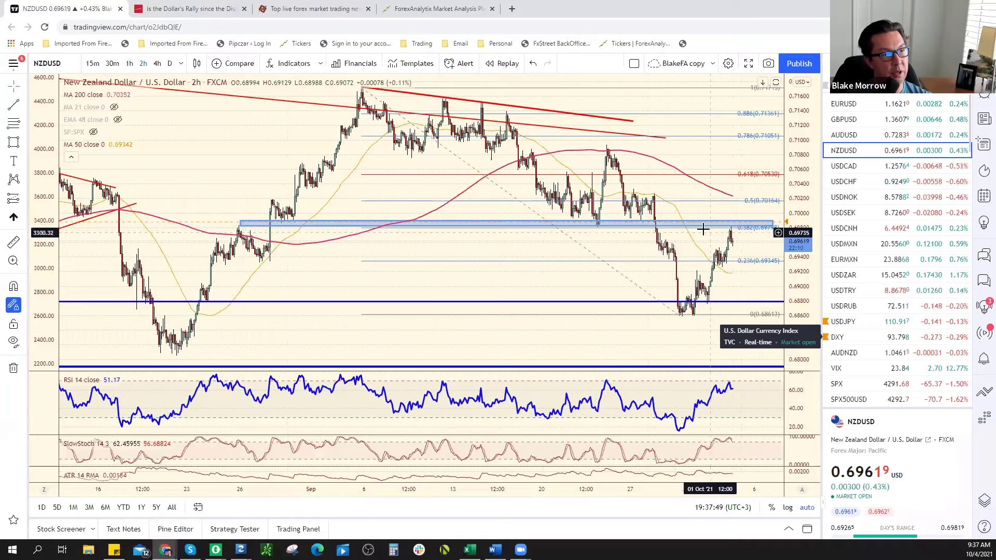
pyautogui.click(625, 225)
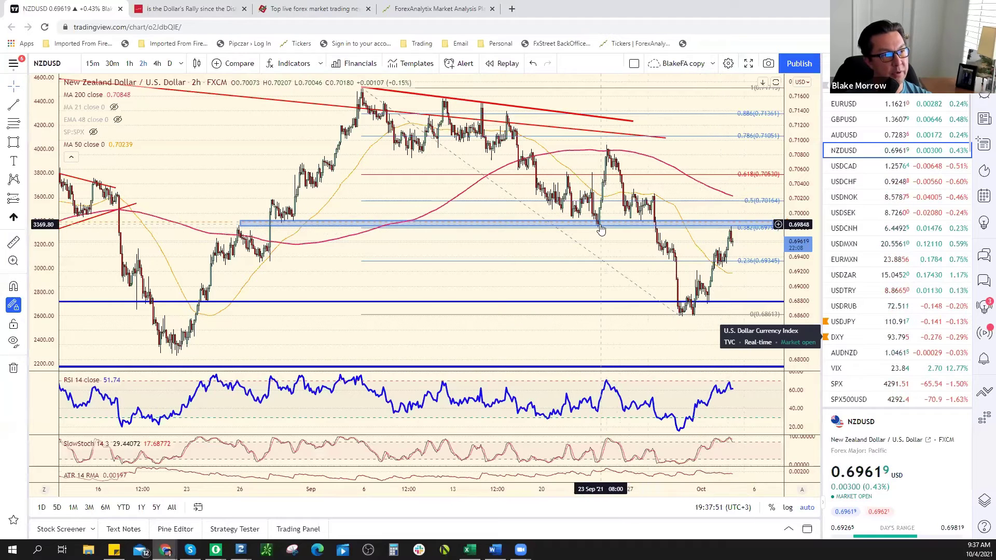
pyautogui.click(723, 279)
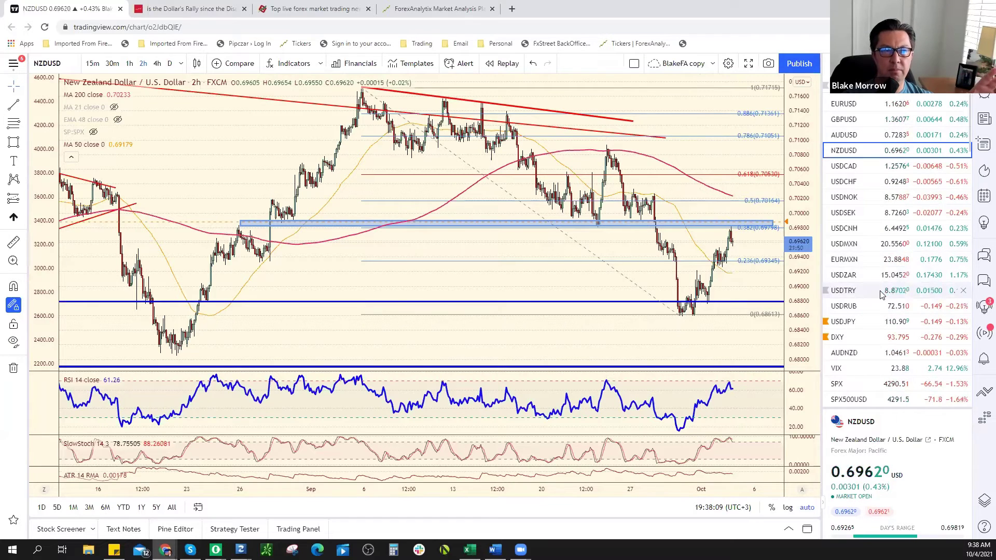
# - Scroll through the watchlist symbols
pyautogui.scroll(-5, 880, 295)
pyautogui.scroll(-3, 879, 298)
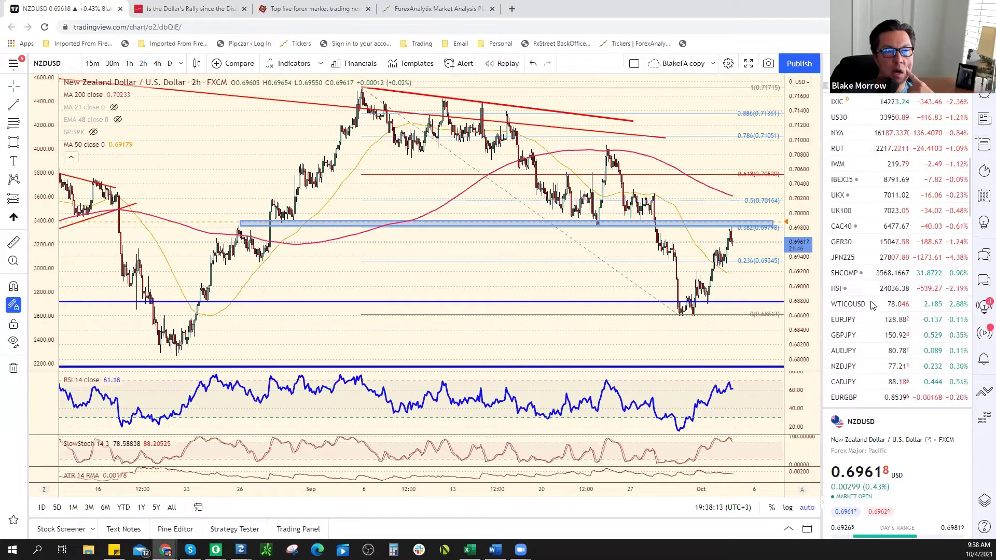
pyautogui.scroll(-6, 867, 307)
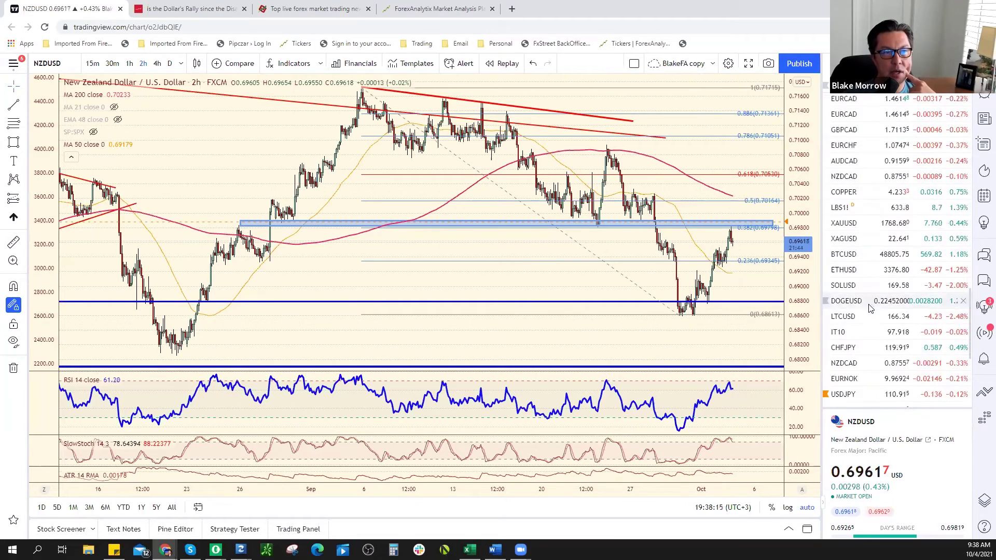
pyautogui.scroll(-5, 871, 307)
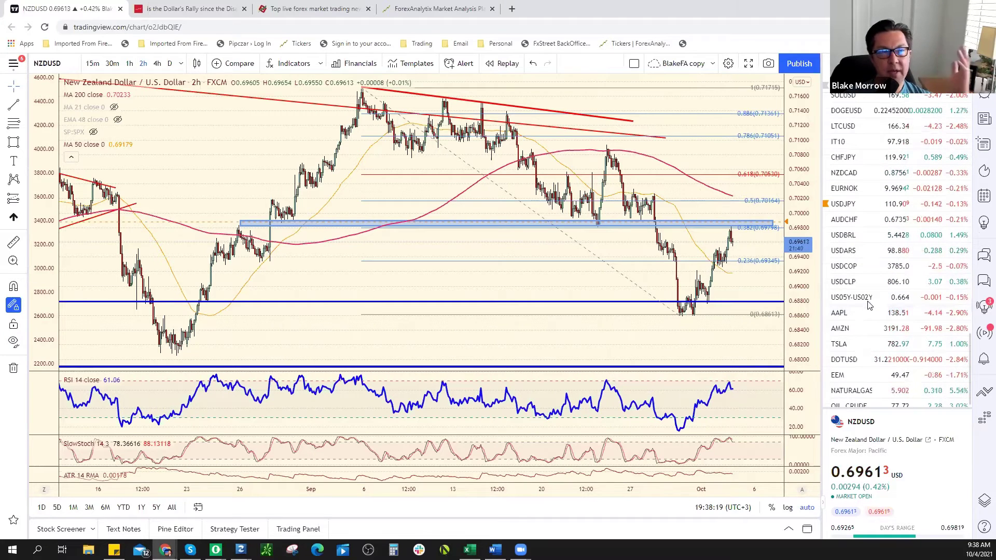
pyautogui.scroll(5, 867, 305)
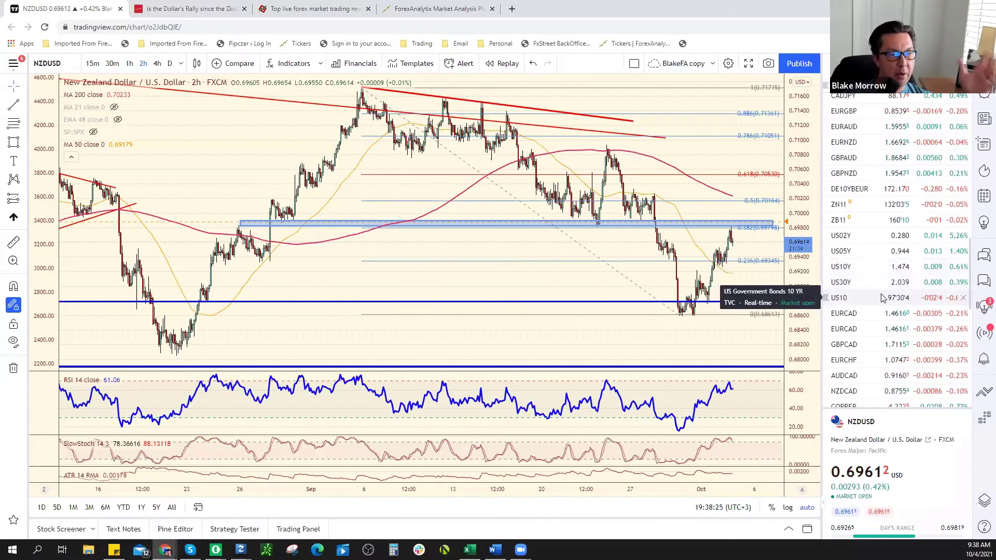
# - Review the US10Y 10-year yield chart, then switch to the XAUUSD gold chart at 1768.81
pyautogui.click(911, 271)
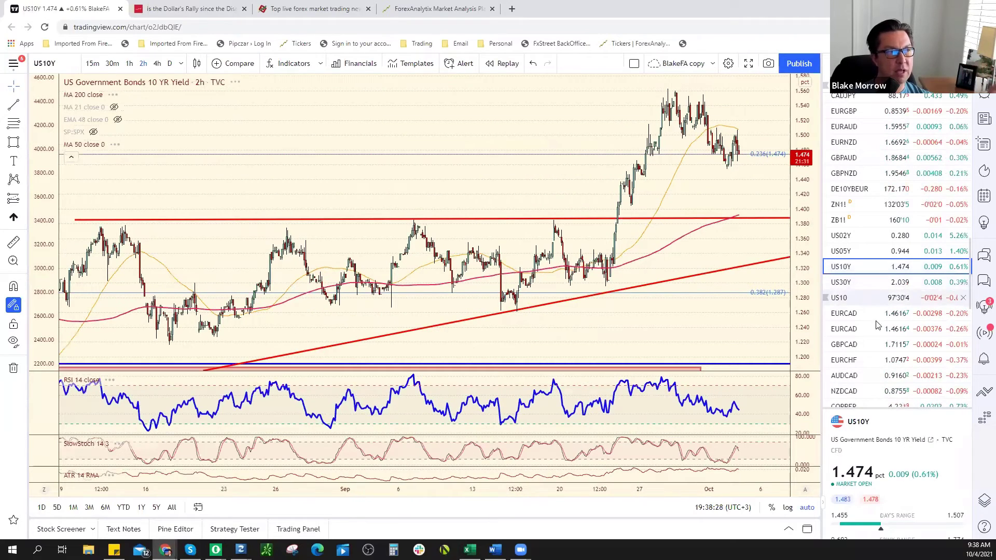
pyautogui.scroll(4, 881, 322)
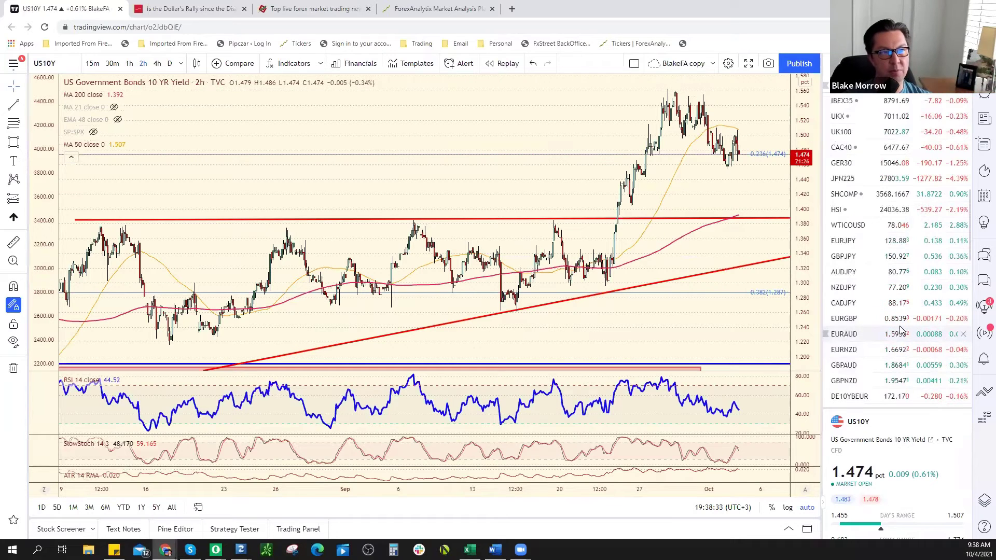
pyautogui.scroll(1, 898, 331)
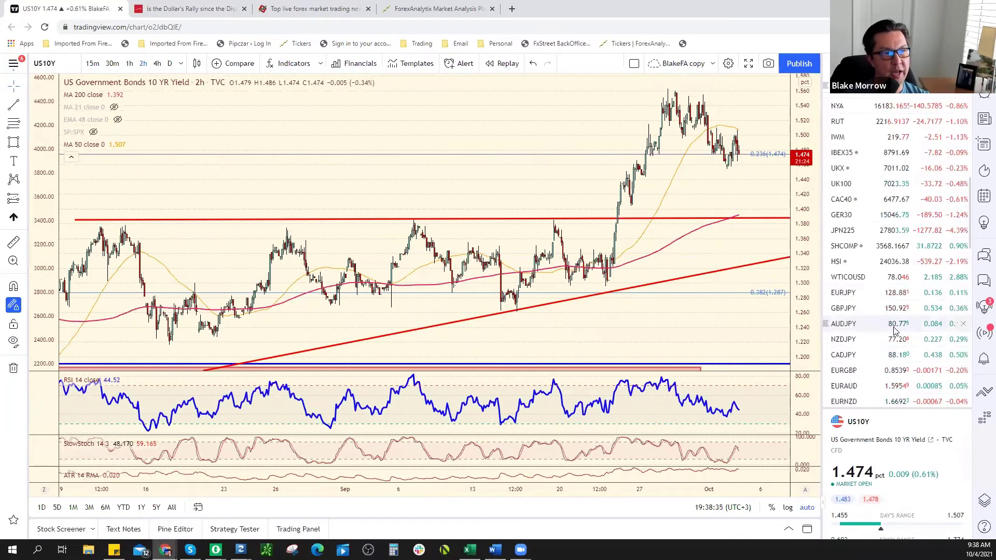
pyautogui.scroll(6, 894, 332)
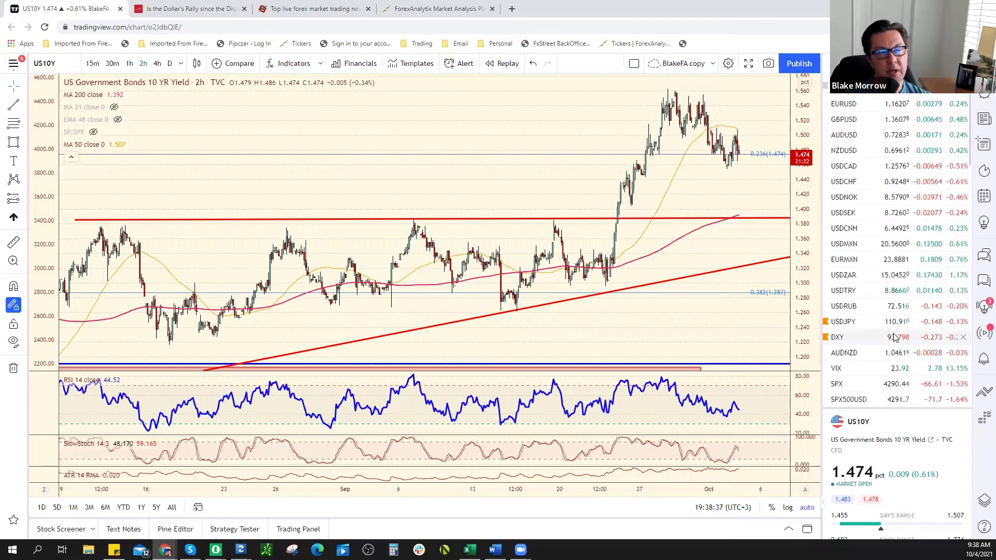
pyautogui.scroll(-1, 894, 337)
pyautogui.scroll(1, 896, 335)
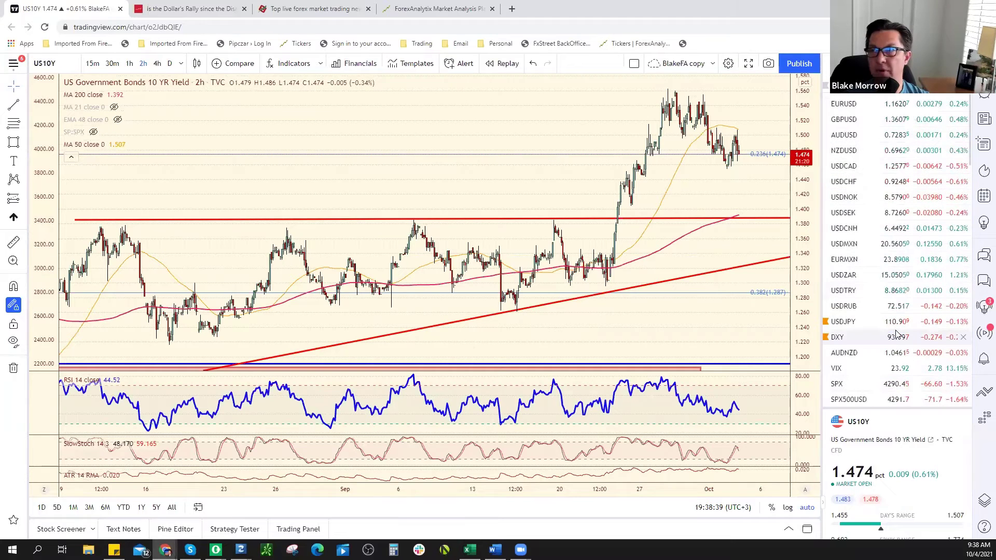
pyautogui.scroll(-10, 898, 335)
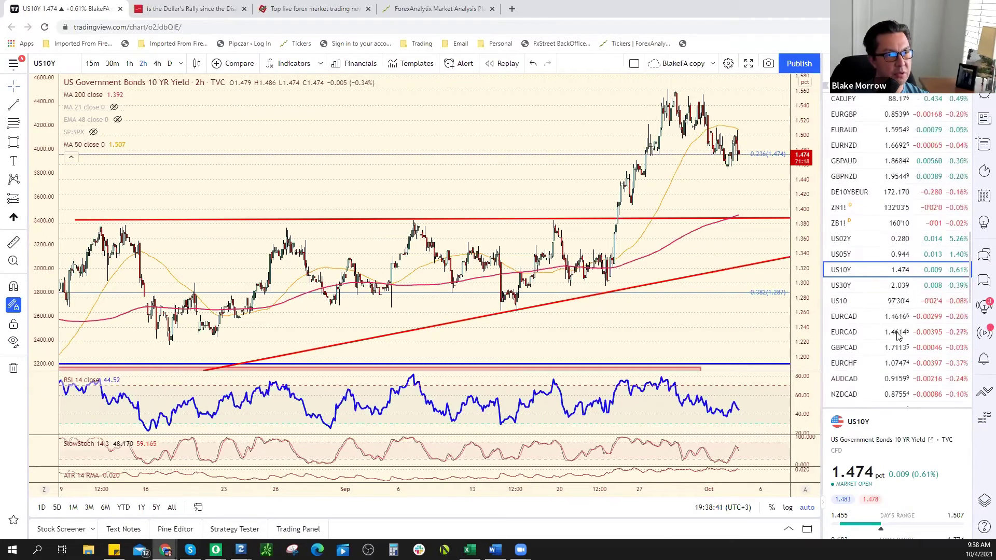
pyautogui.scroll(-5, 899, 336)
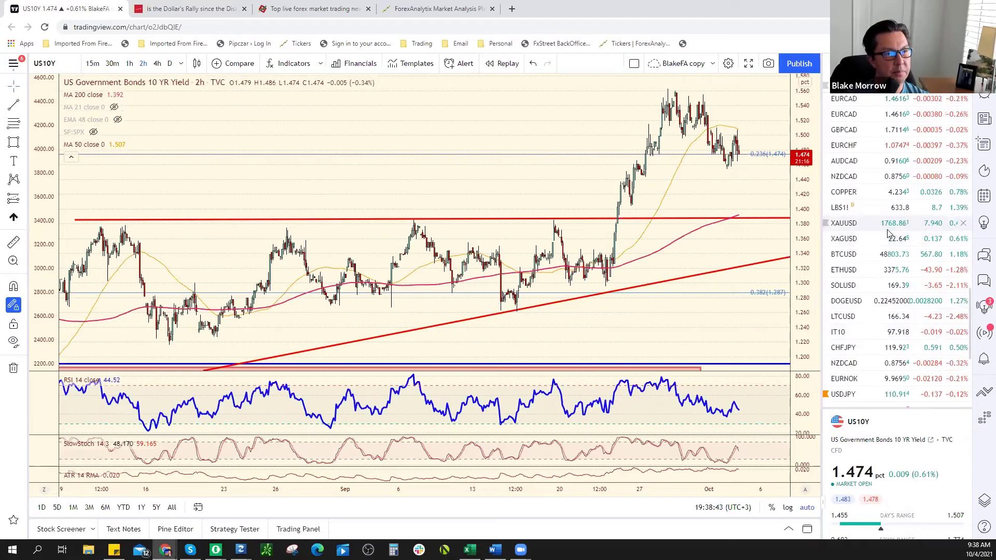
pyautogui.click(887, 229)
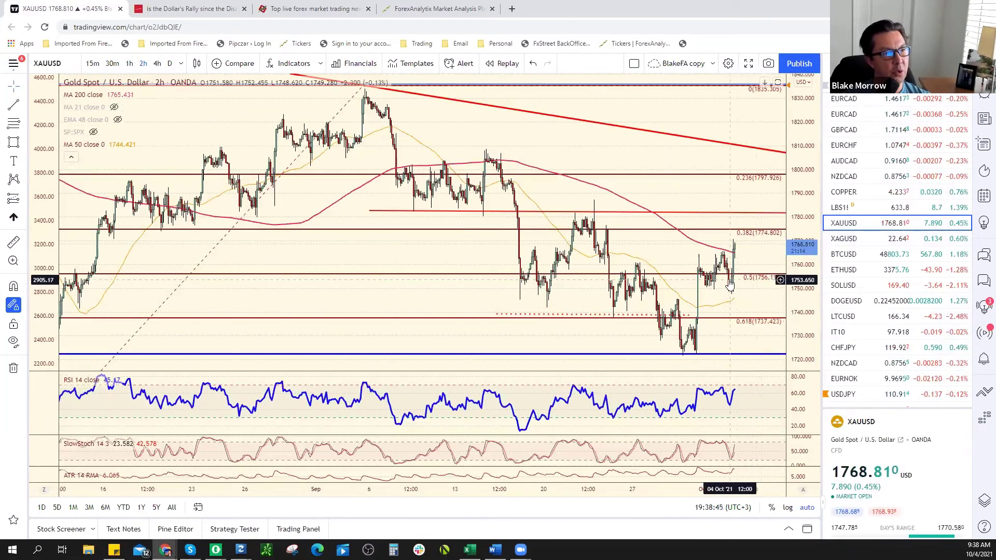
# - Switch to the XAGUSD silver chart and pan past its blue descending trendline to later dates
pyautogui.scroll(-2, 731, 280)
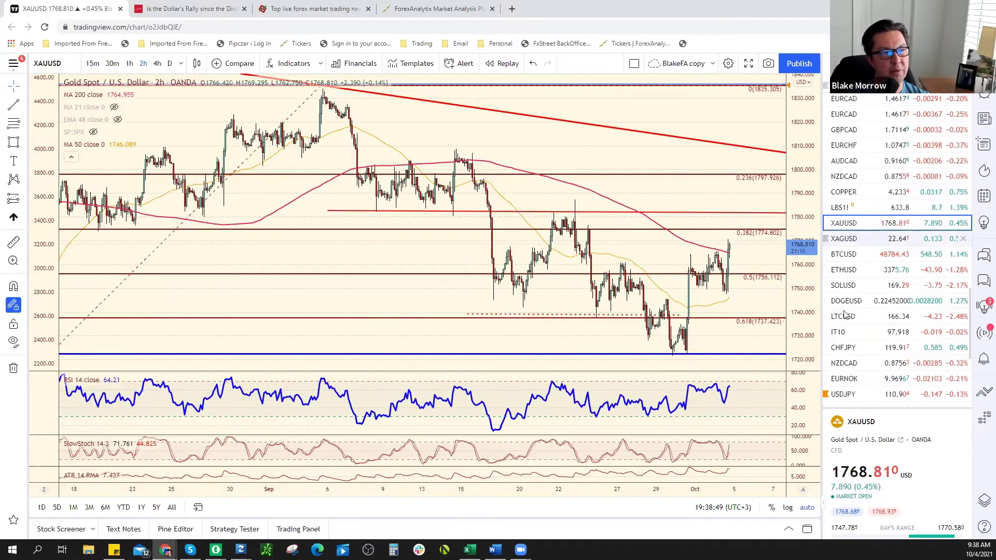
pyautogui.press('Down')
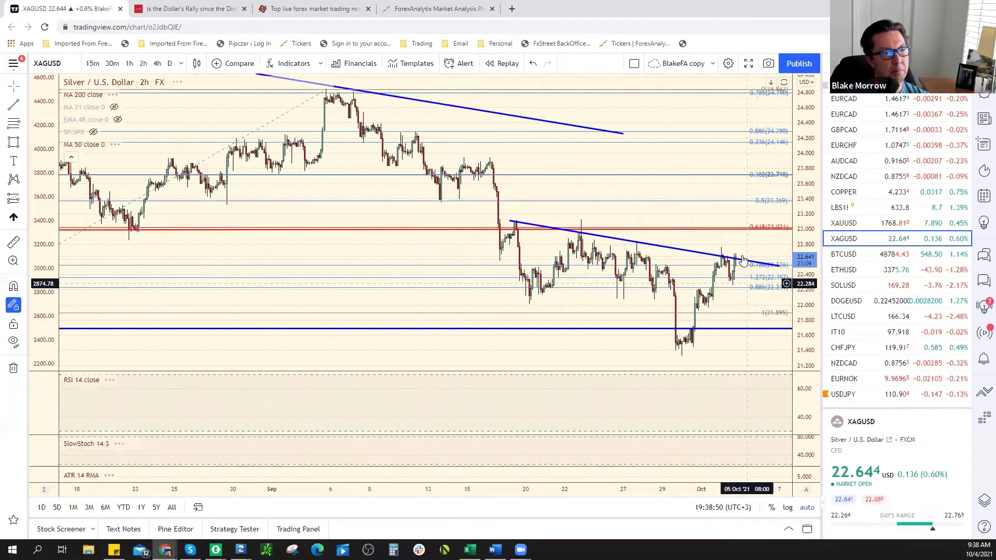
pyautogui.click(738, 257)
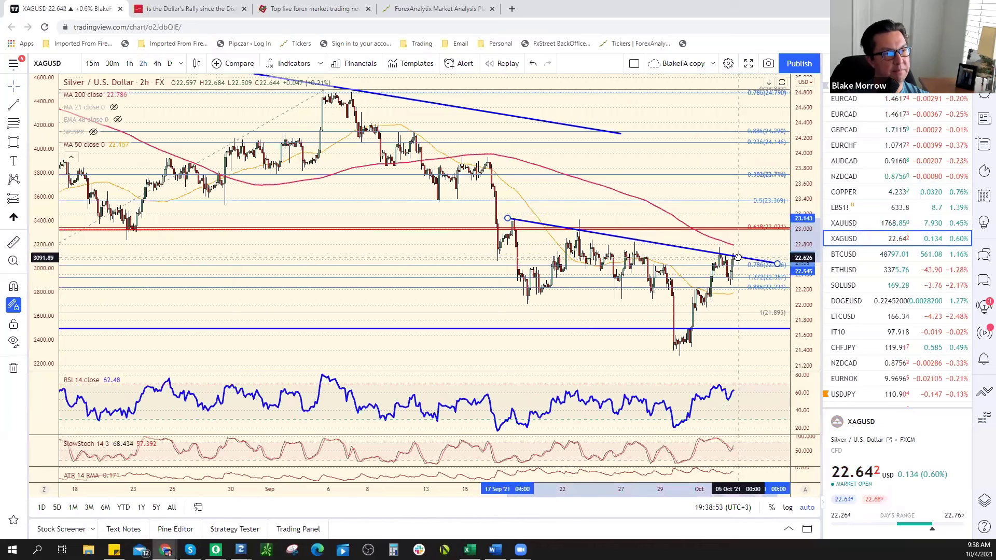
pyautogui.moveTo(776, 264); pyautogui.dragTo(738, 235)
# - Remove the short blue trendline, zoom out to early August, and select the red 23.0 line
pyautogui.rightClick(737, 236)
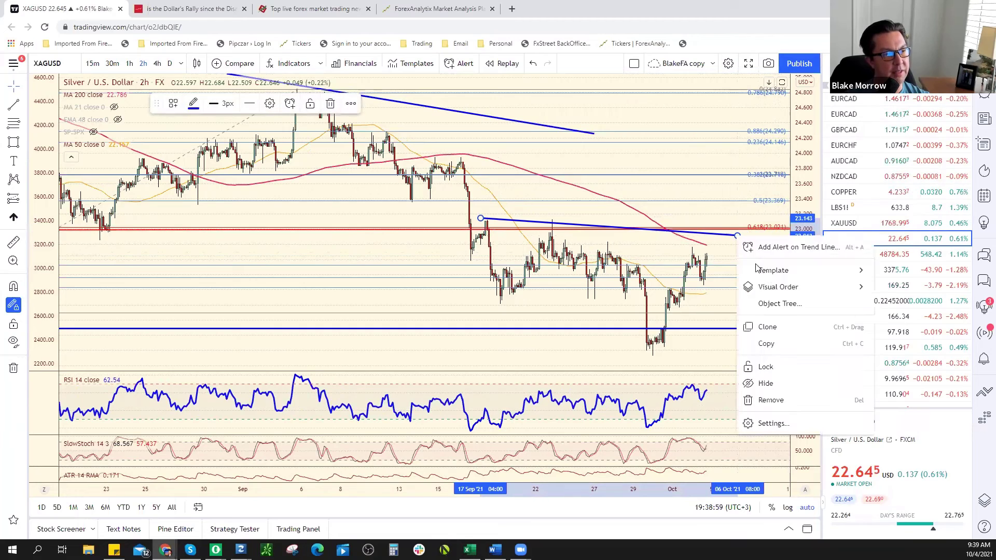
pyautogui.click(770, 400)
pyautogui.scroll(-2, 245, 238)
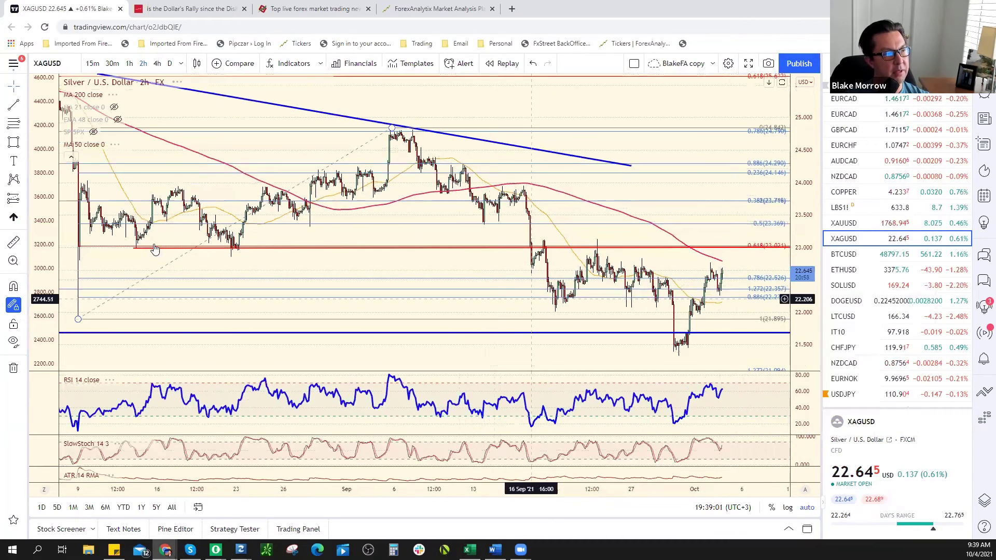
pyautogui.click(299, 249)
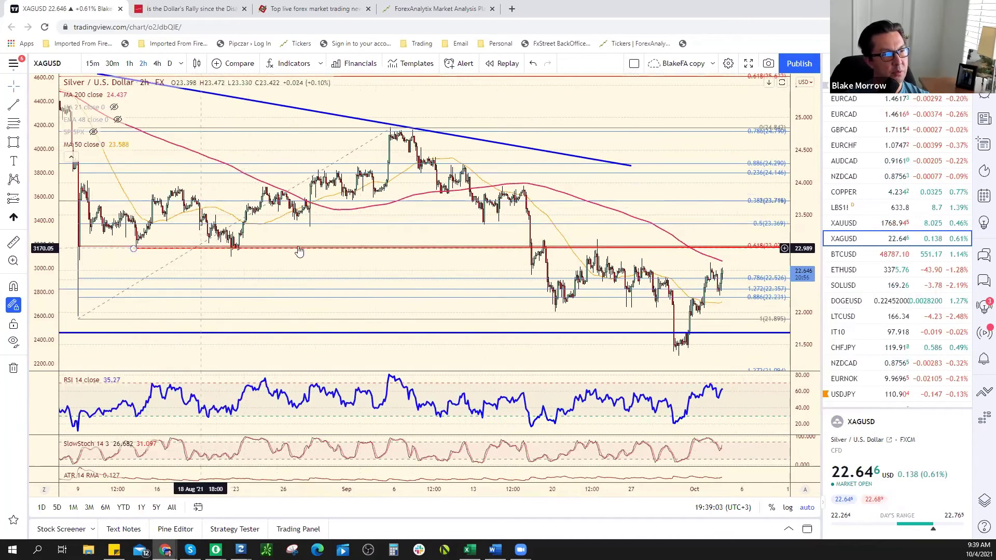